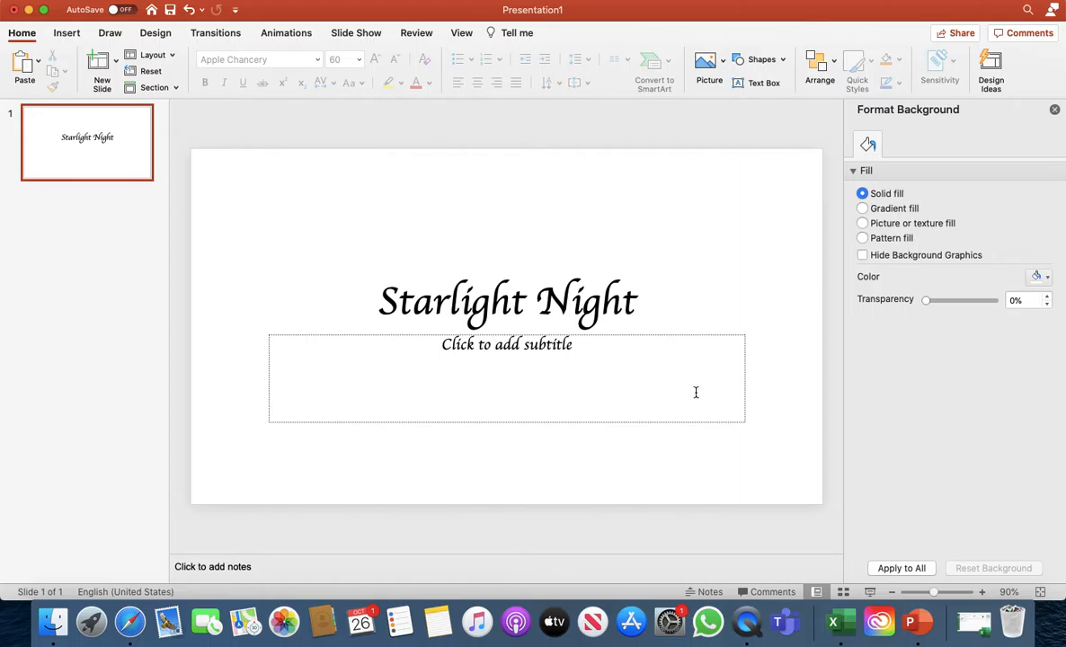
Step: Add the subtitle "Dreams of Stars" to the title slide
click(585, 350)
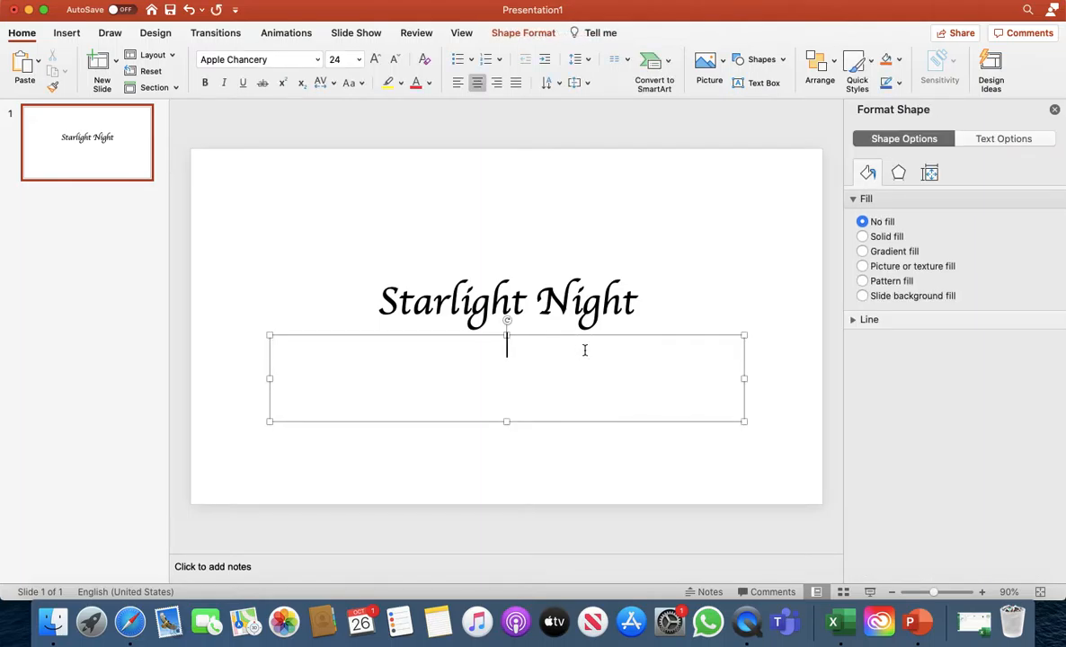
text(Dreams of Stars)
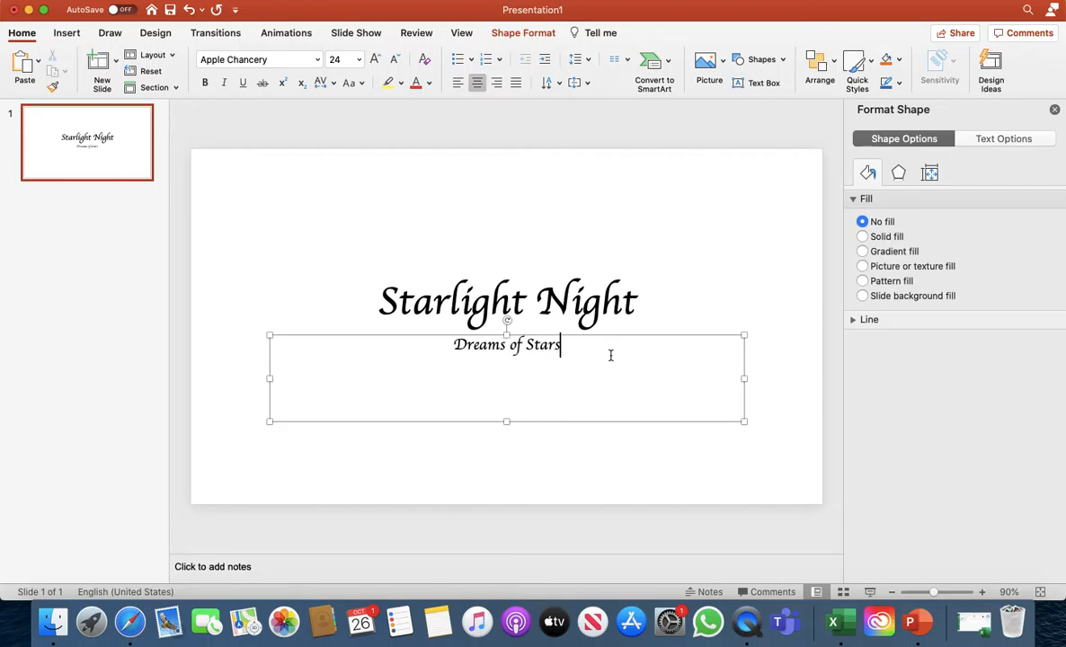
click(790, 381)
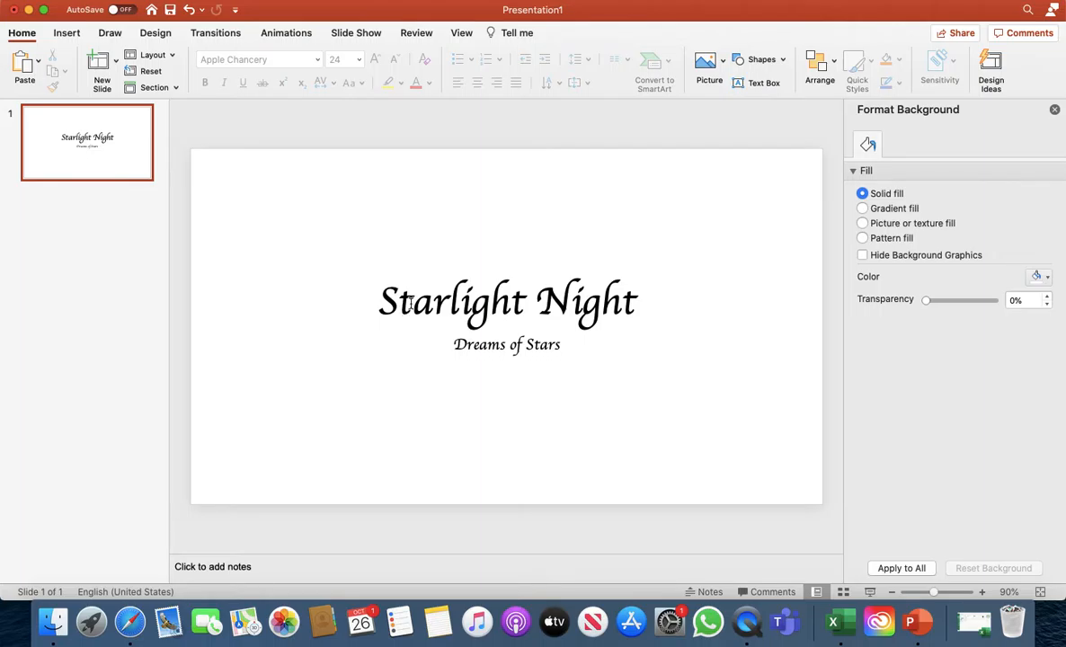
Step: Apply a pattern fill with the default dotted pattern to the "Starlight Night" title box
click(403, 314)
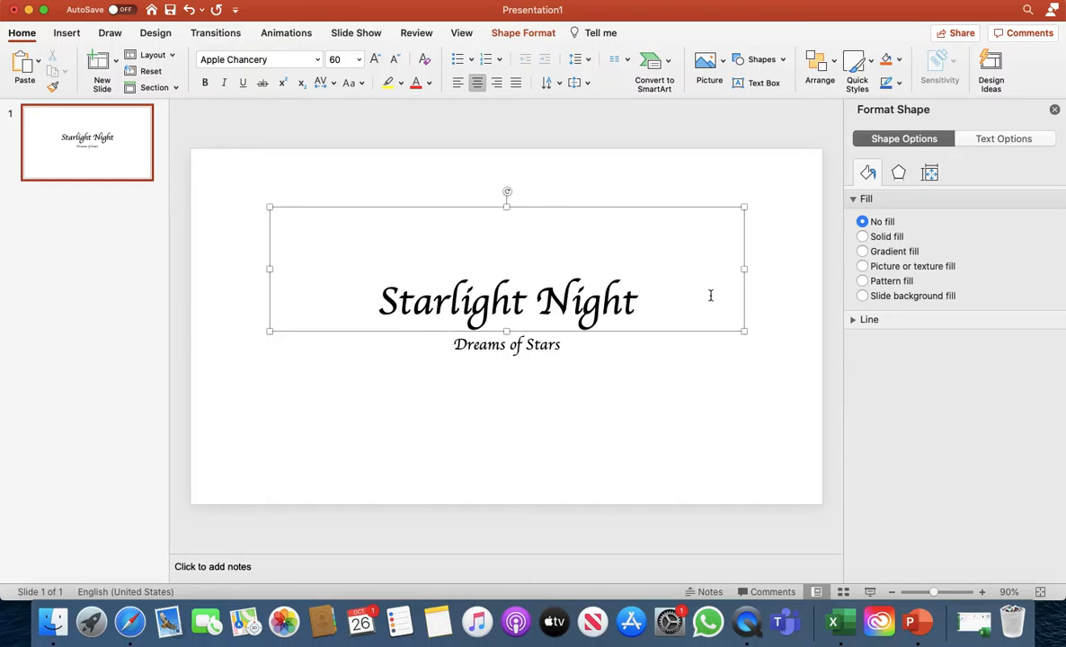
click(1055, 110)
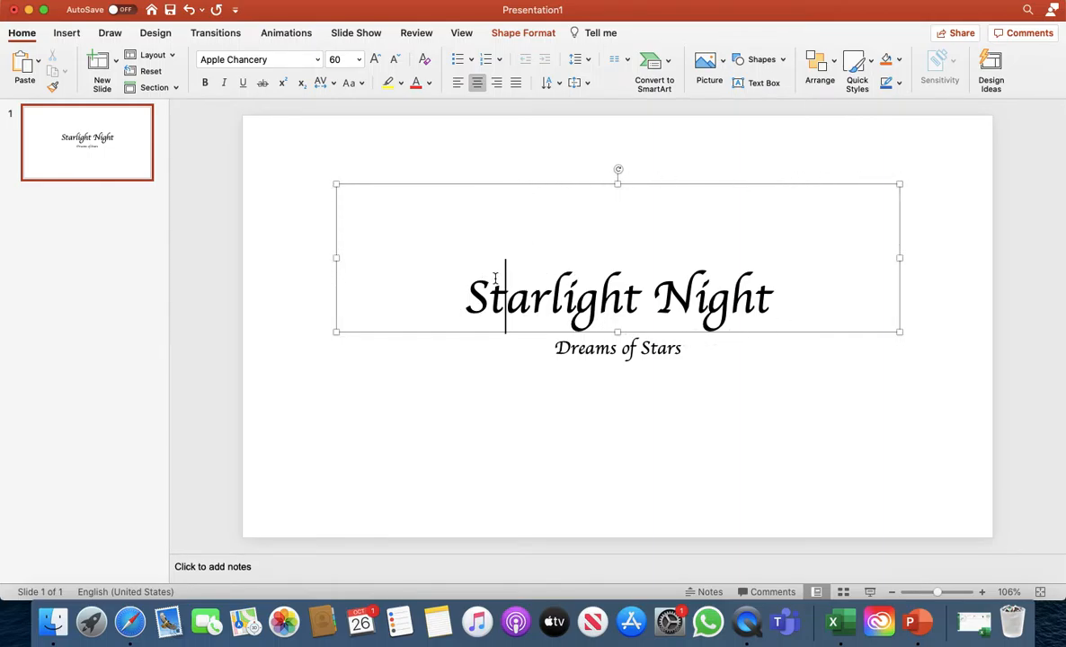
click(443, 284)
right_click(445, 288)
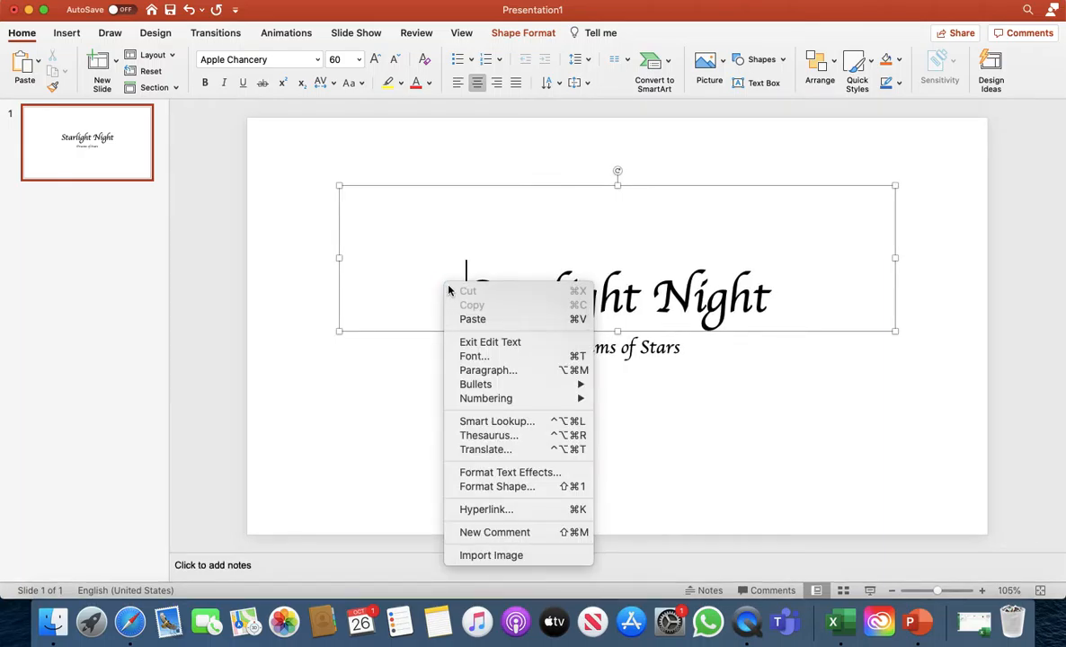
click(491, 489)
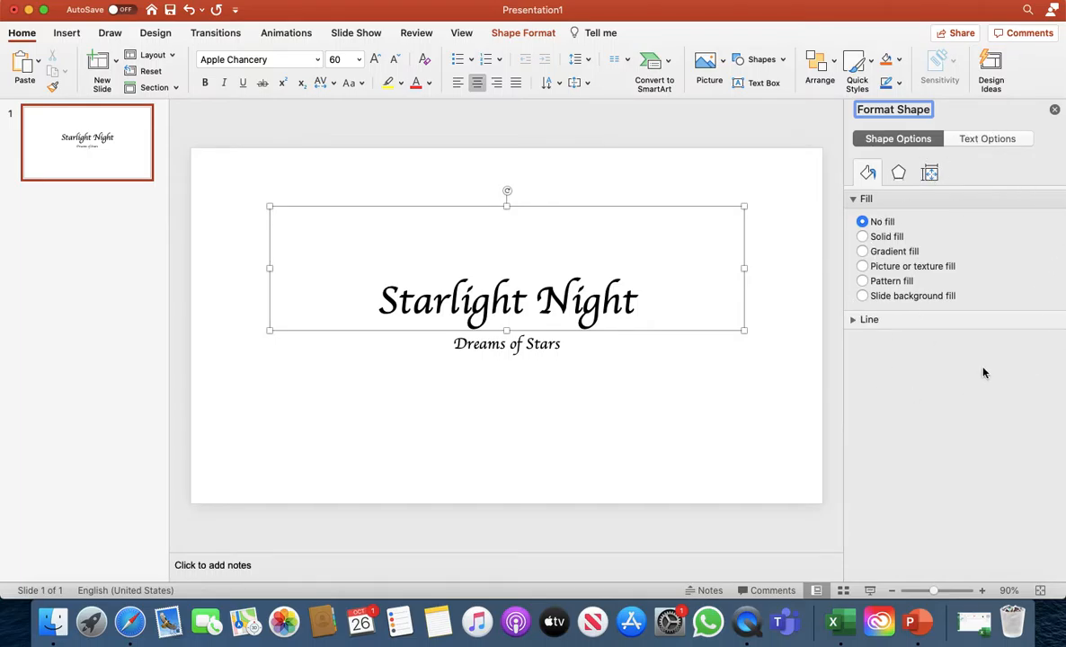
click(863, 282)
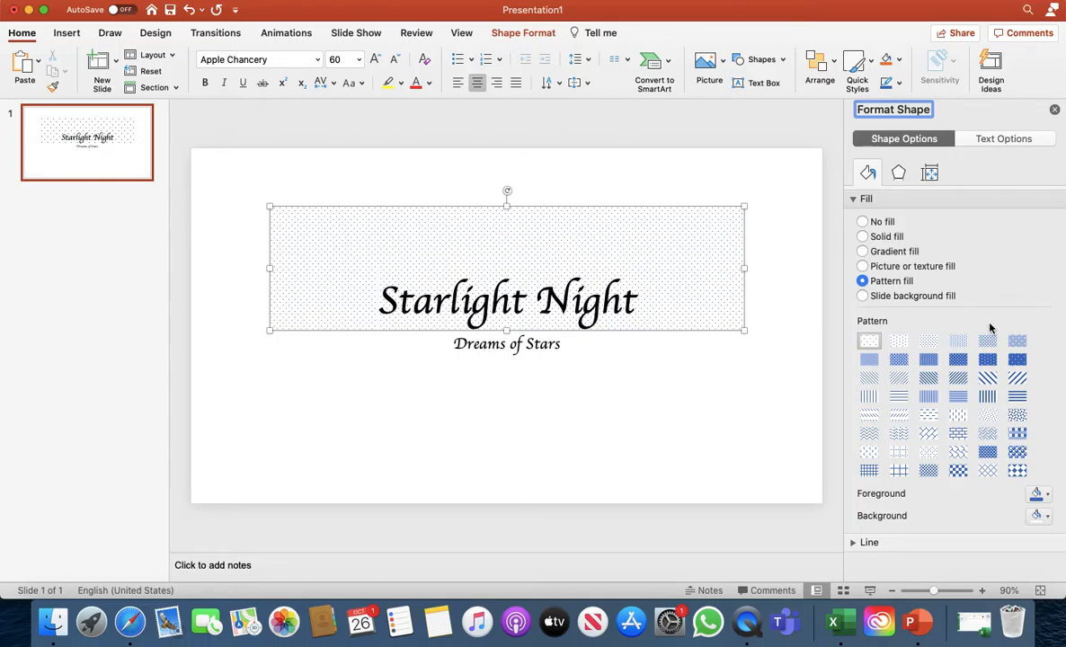
Step: Apply the same dotted pattern fill to the "Dreams of Stars" subtitle box and deselect it
click(487, 345)
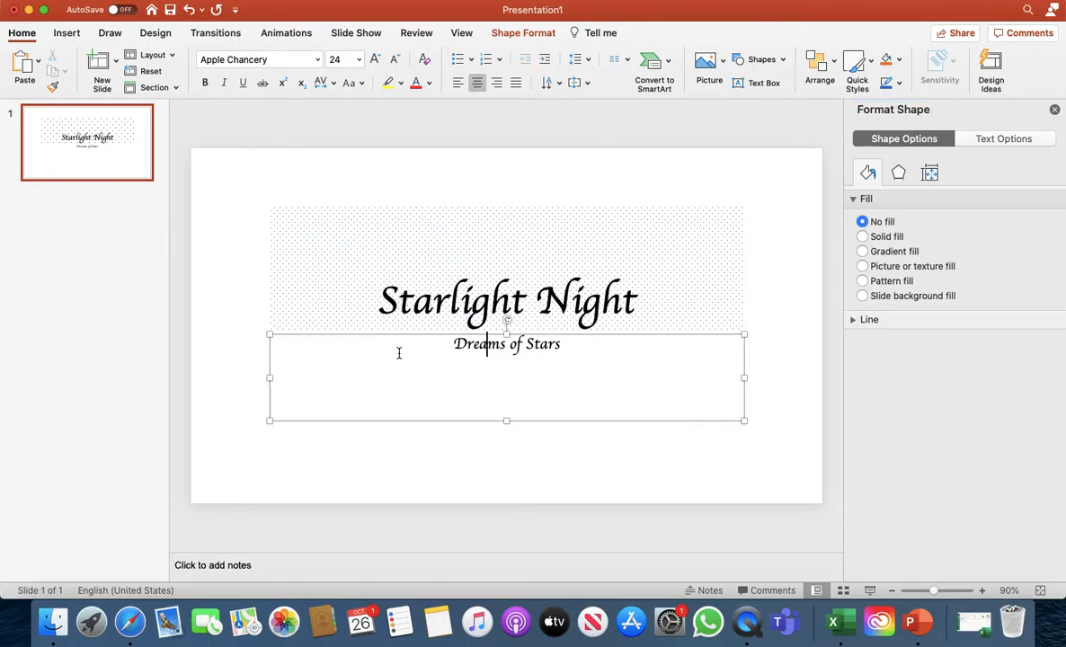
click(1055, 110)
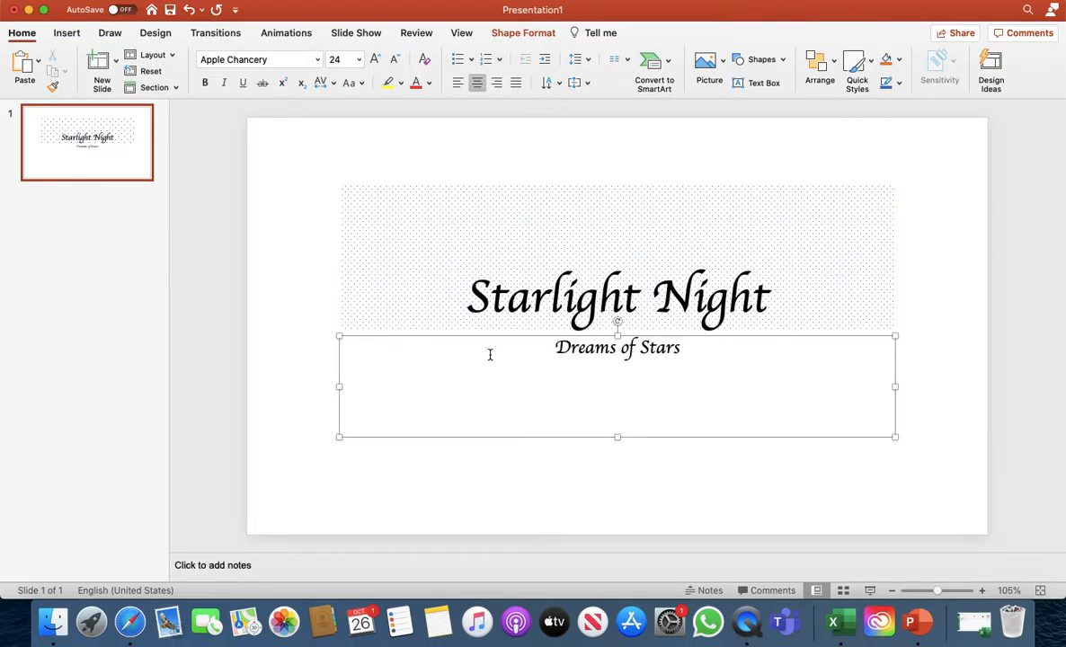
right_click(490, 317)
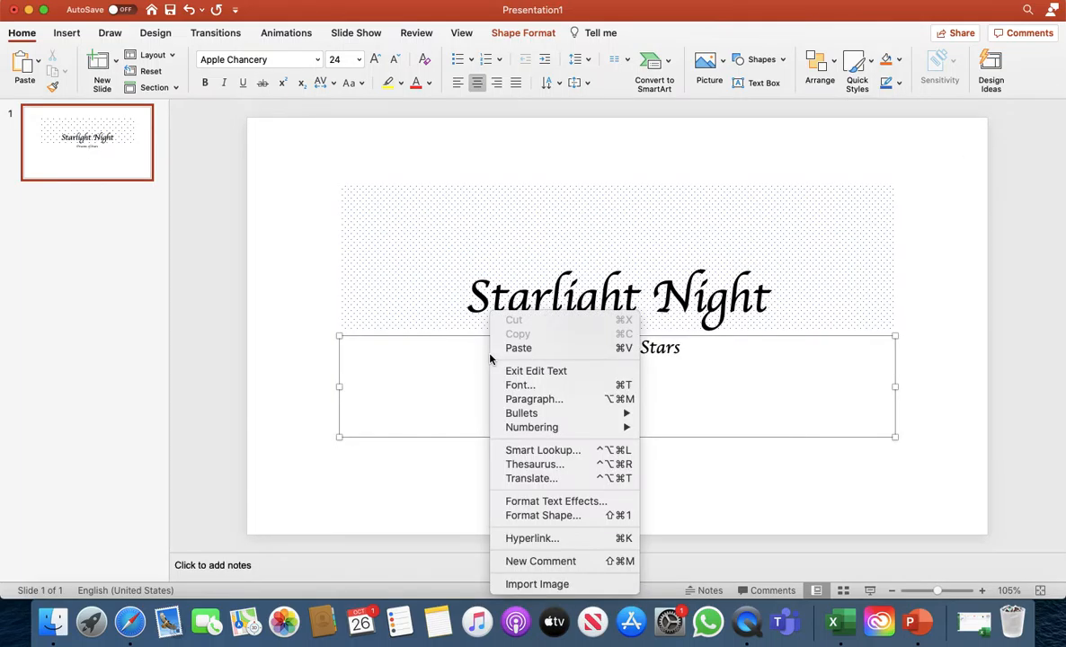
click(540, 515)
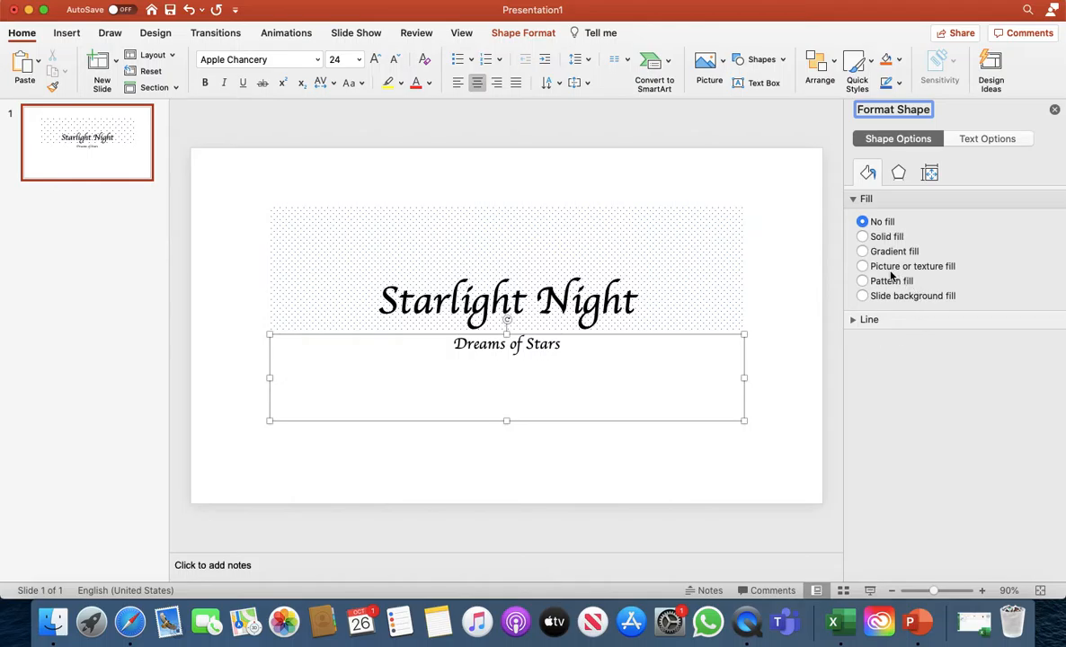
click(864, 281)
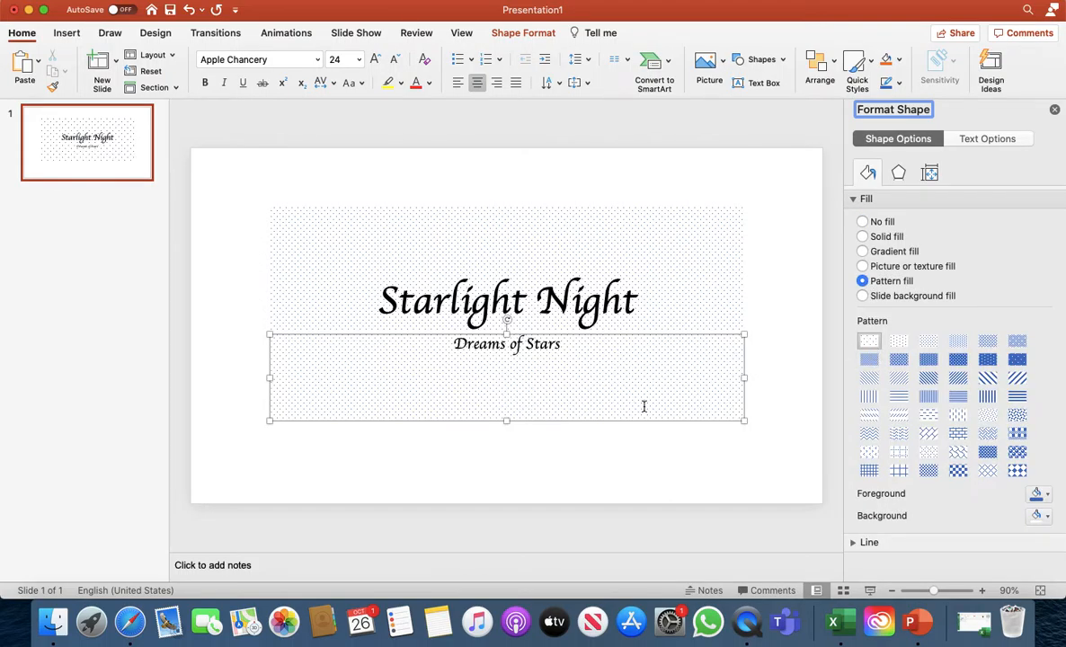
click(678, 261)
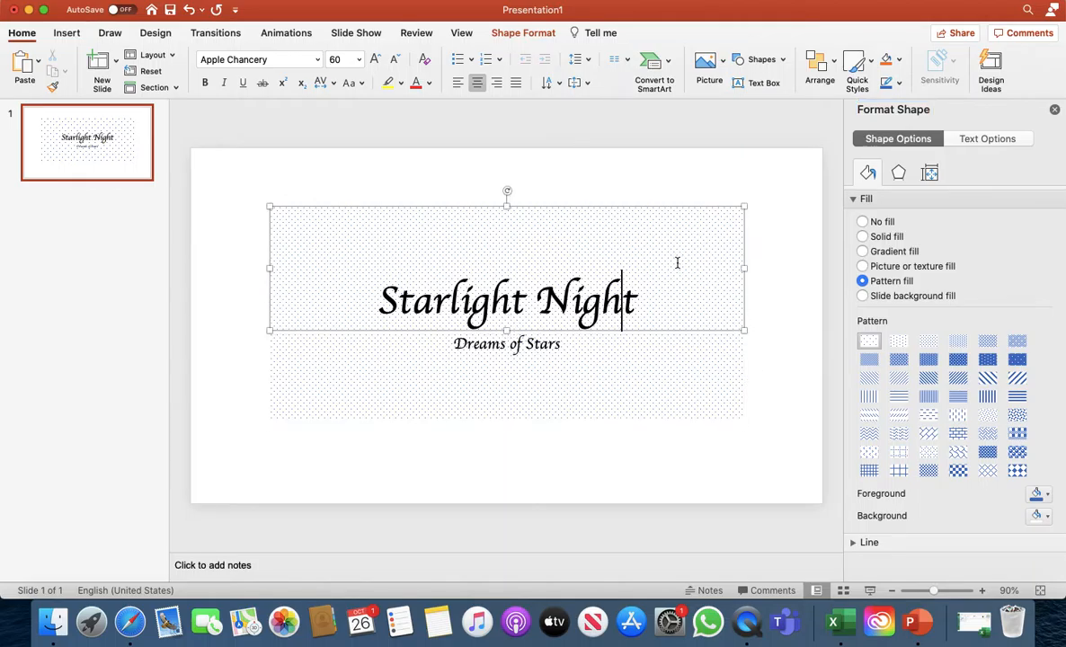
click(658, 349)
click(791, 368)
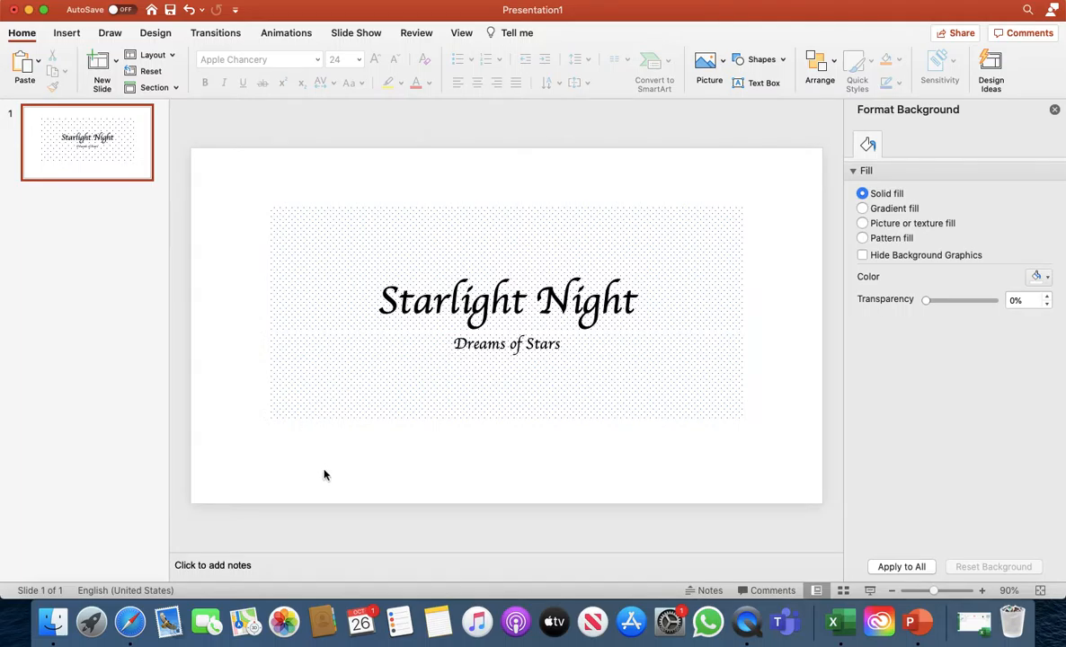
Step: Switch to Safari and search Google Images for "Star gif"
click(130, 622)
click(758, 135)
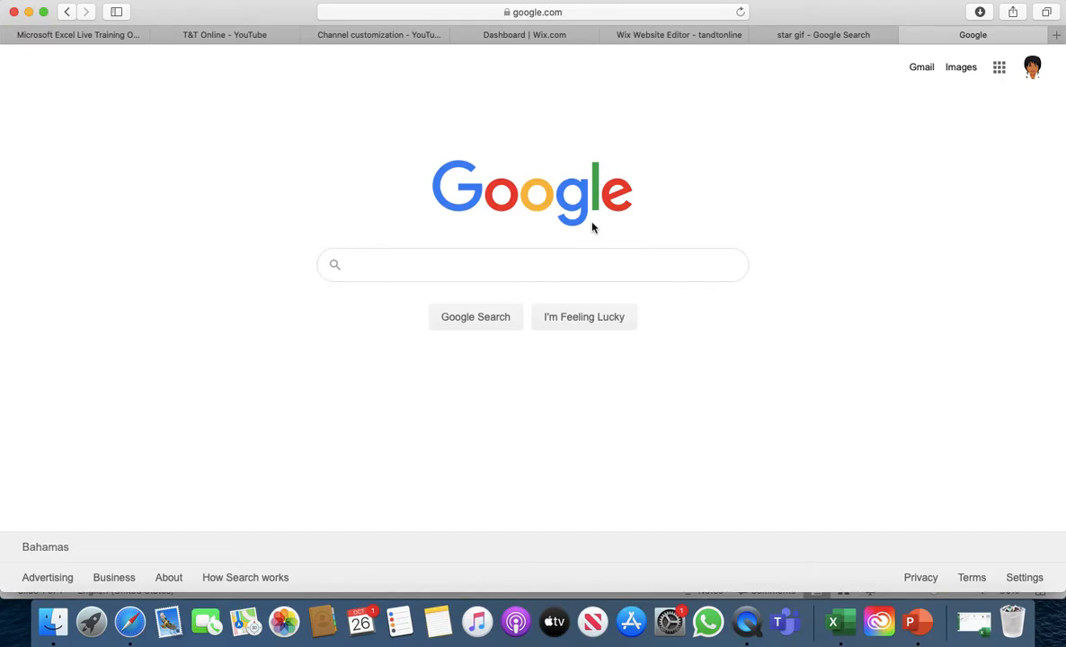
text(Star gif)
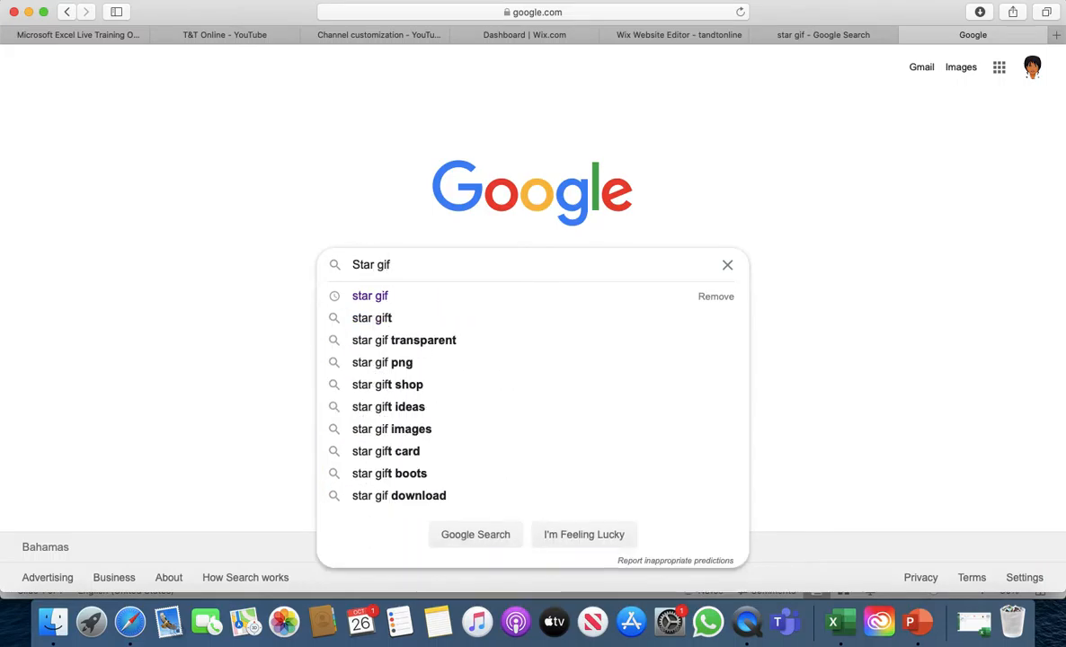
key(Return)
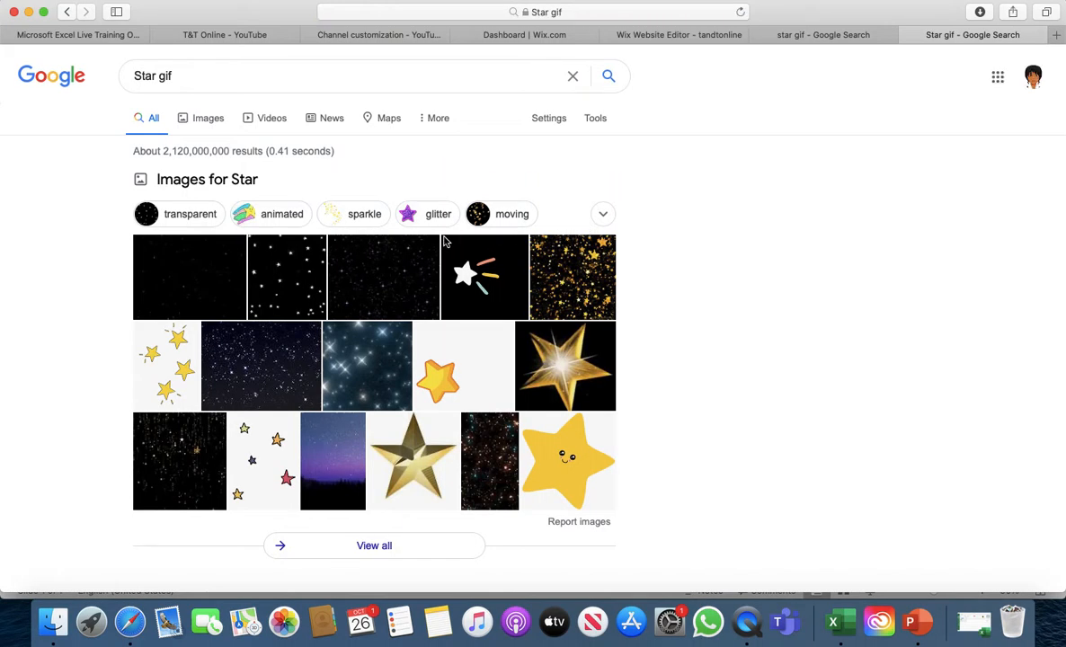
click(216, 121)
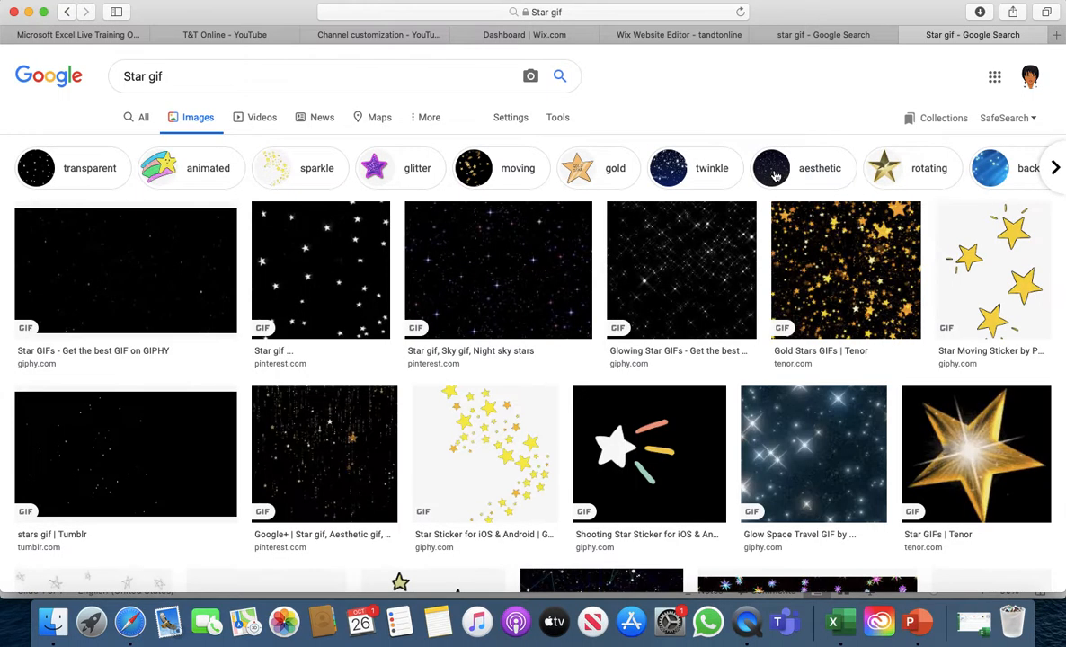
Step: Browse the image results and open the preview of Giphy's "Star GIFs - Get the best GIF on GIPHY"
scroll(620, 286, down, 5)
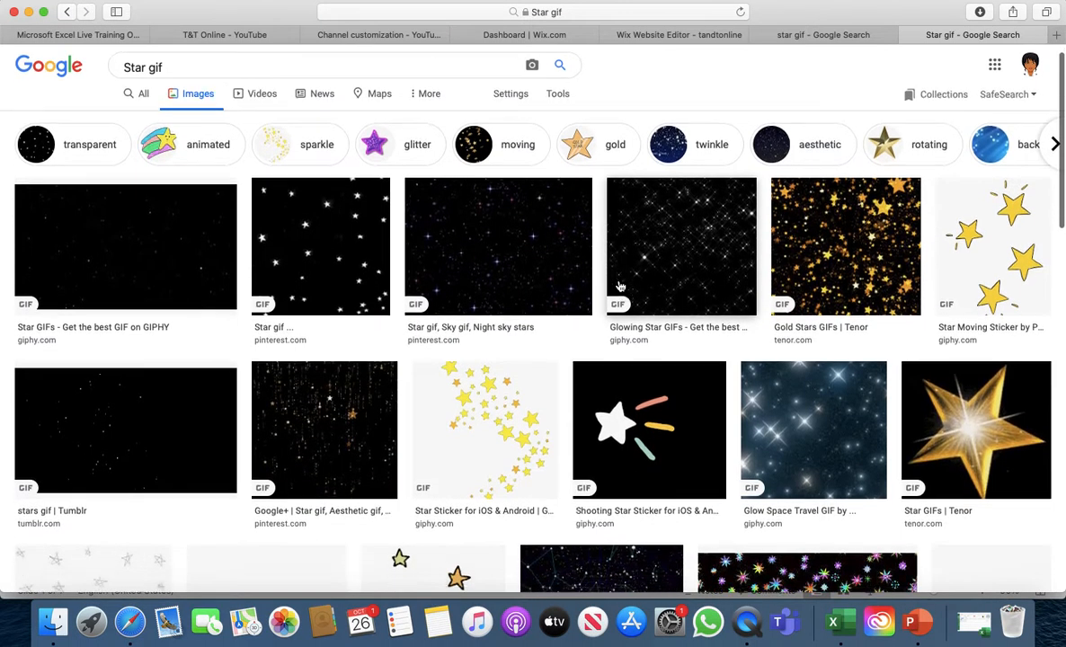
scroll(619, 286, down, 5)
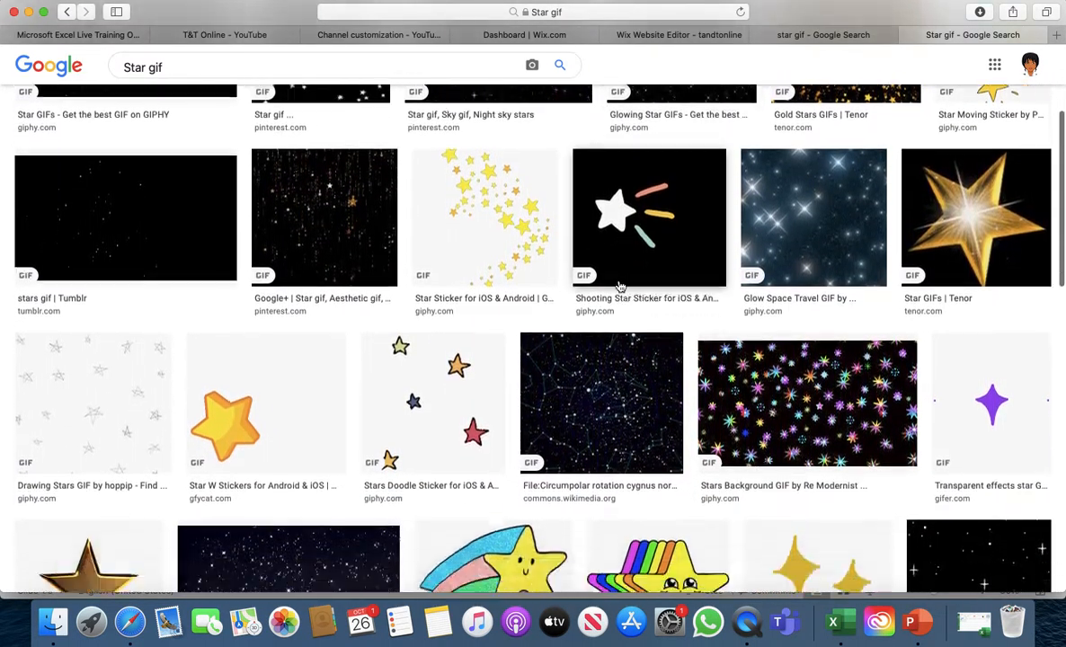
scroll(619, 286, up, 7)
scroll(621, 286, up, 2)
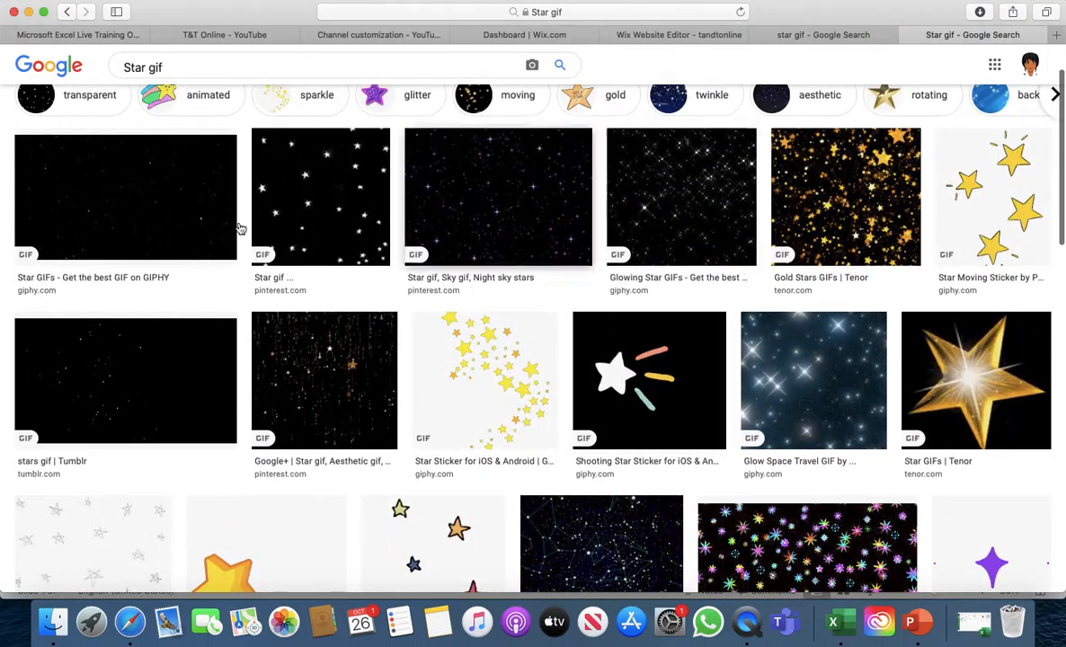
click(159, 210)
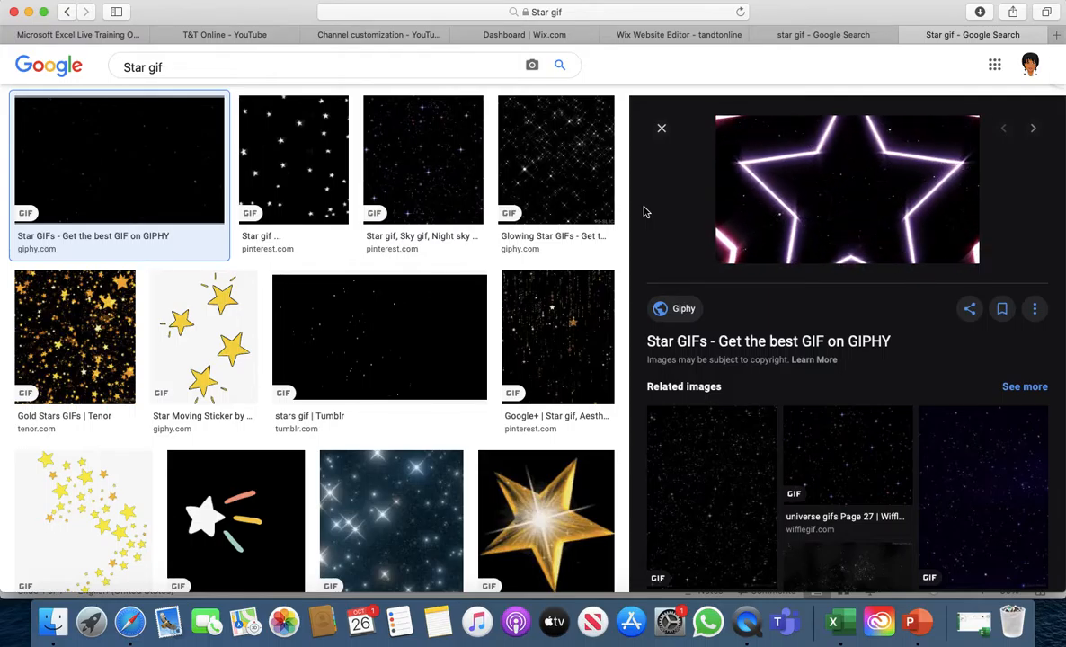
Step: Start saving the previewed star GIF as a file and clear the suggested file name
right_click(816, 179)
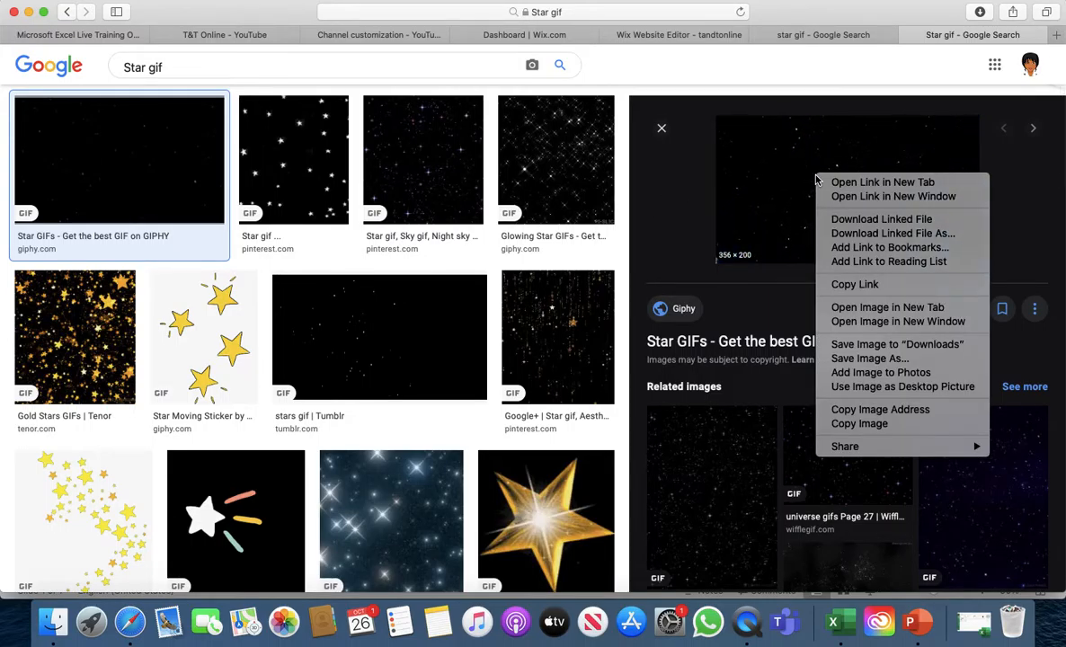
click(859, 359)
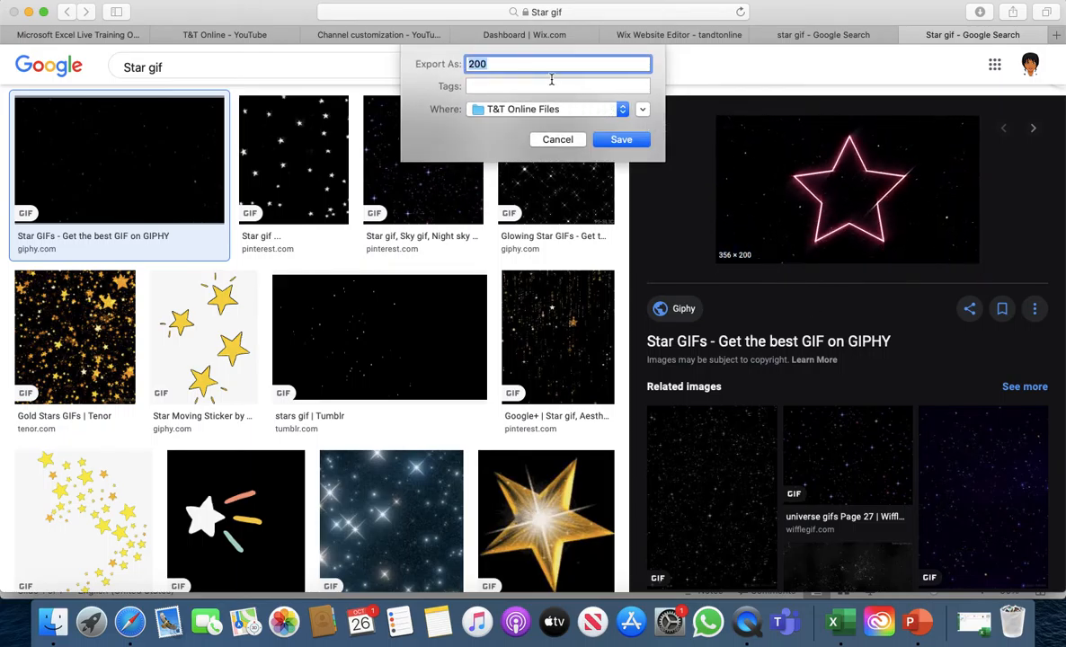
click(516, 66)
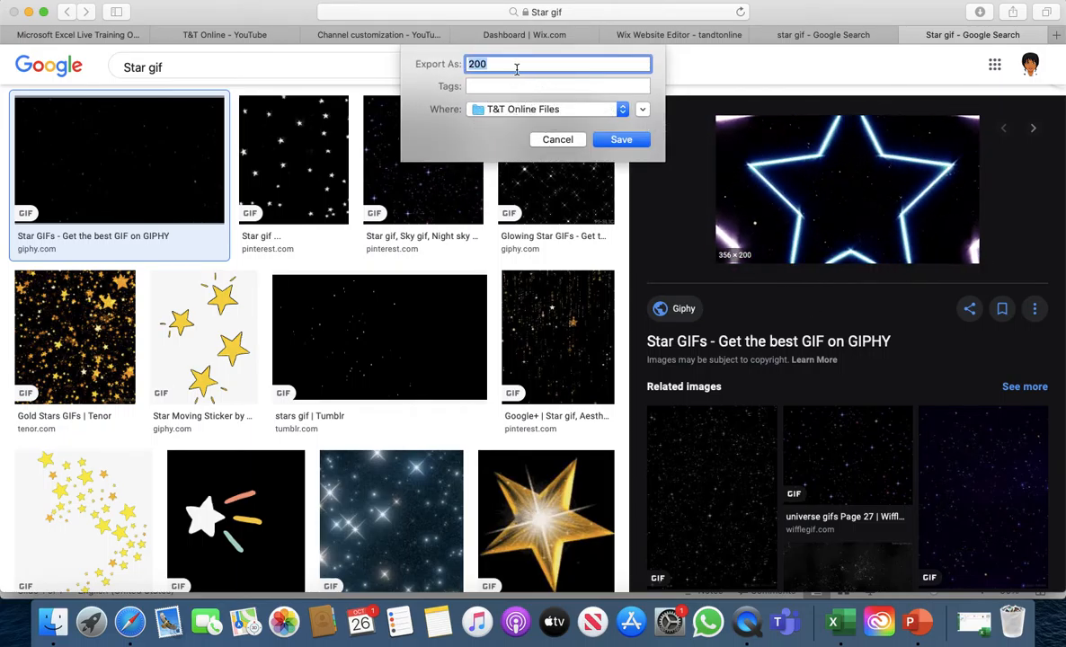
key(BackSpace)
key(BackSpace)
key(BackSpace)
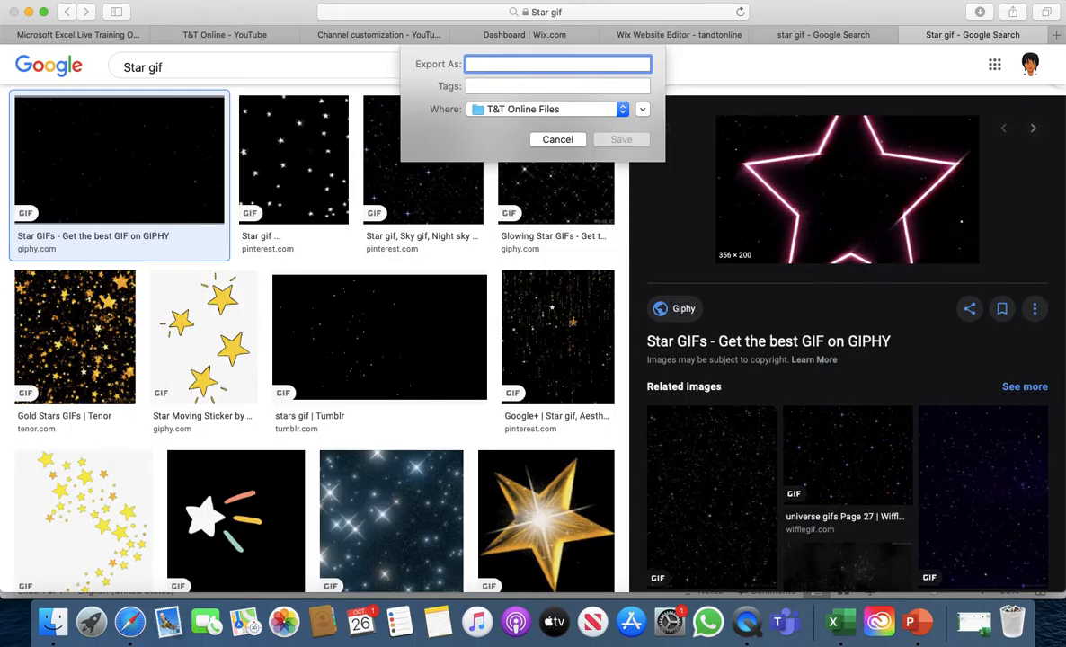
text(Giphy S)
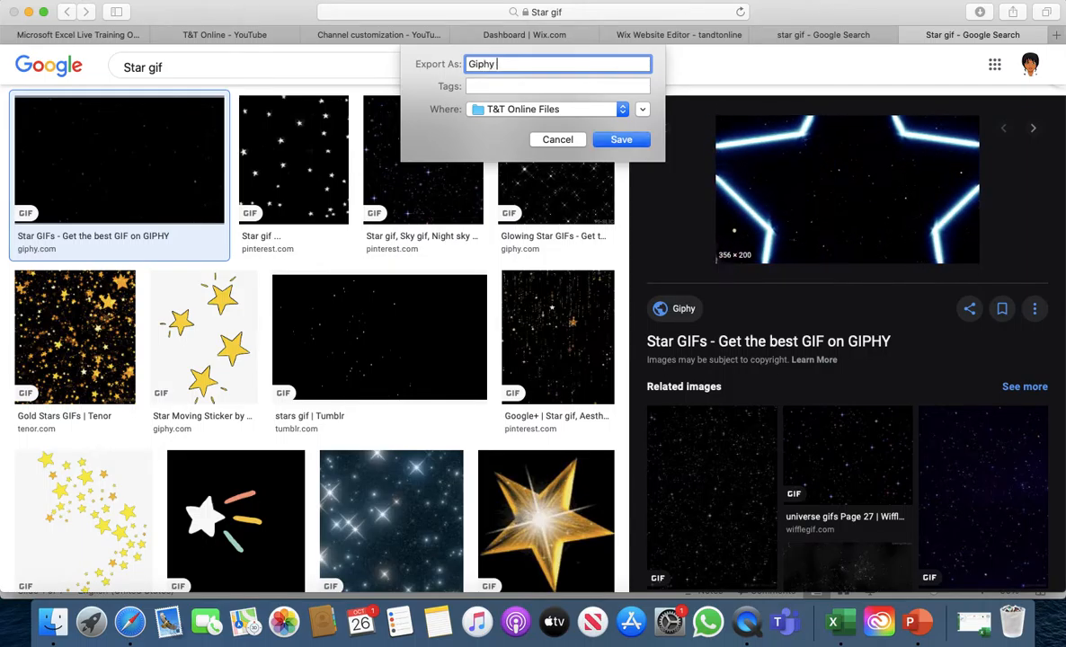
key(BackSpace)
key(BackSpace)
key(BackSpace)
key(BackSpace)
key(BackSpace)
key(BackSpace)
key(BackSpace)
Step: Name the image file "Star gif" and save it in the T&T Online Files folder
text(S)
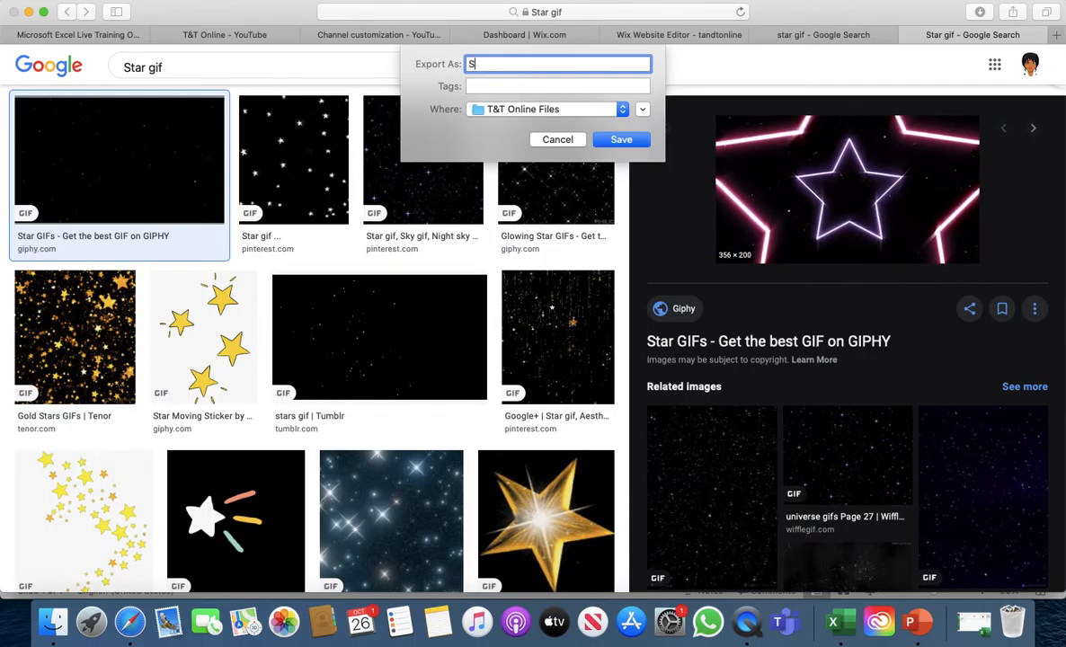
text(tar gif)
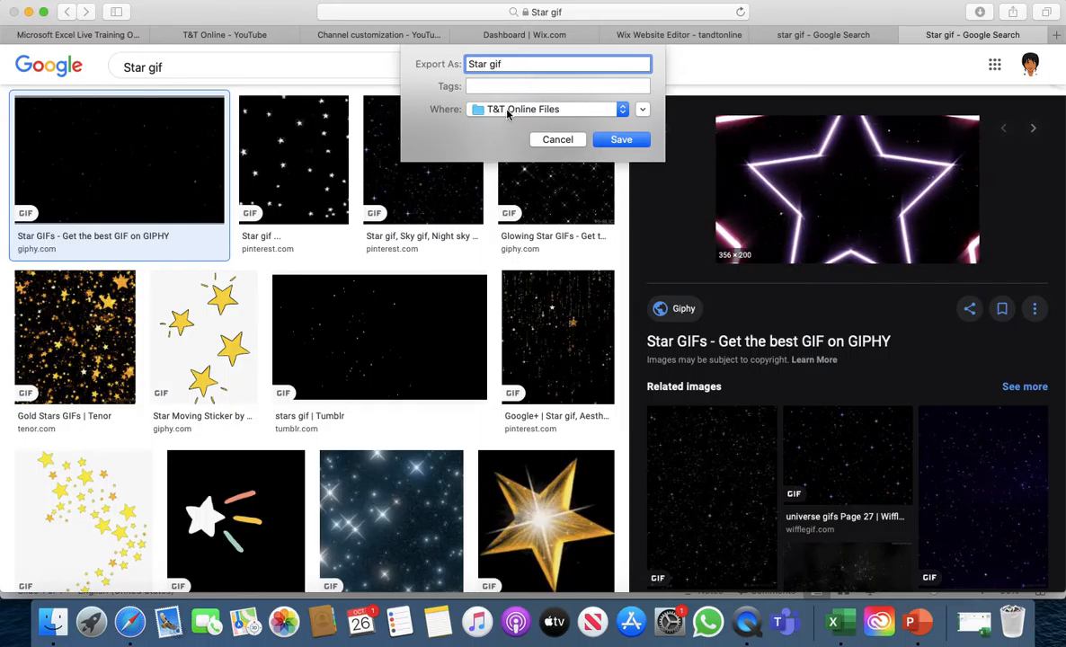
click(620, 140)
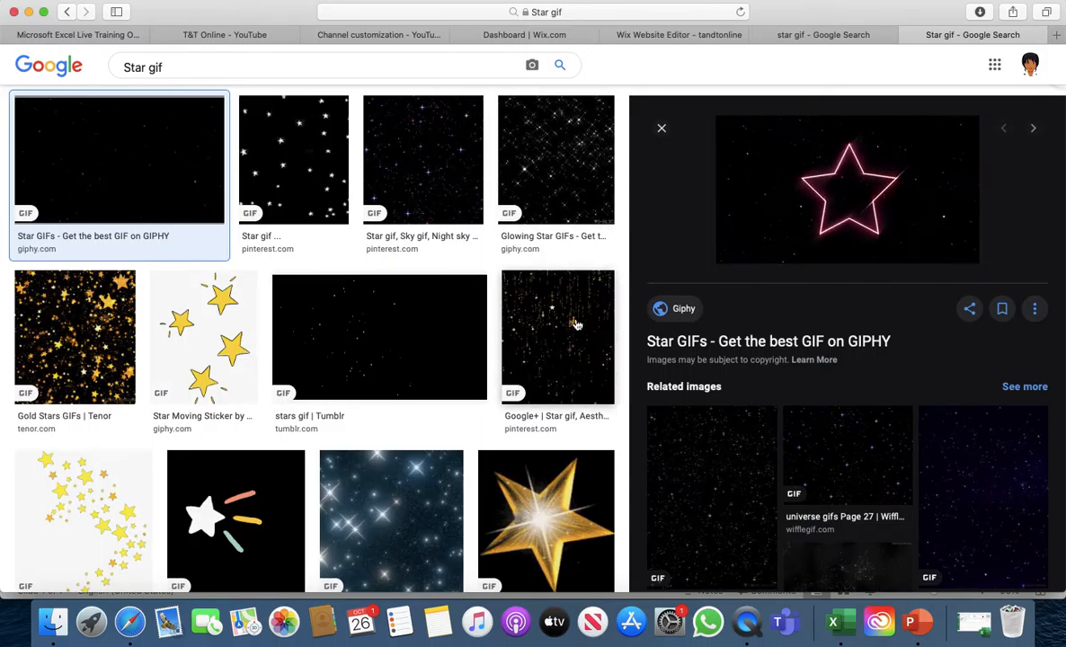
Step: Switch to PowerPoint and change the slide background to a picture or texture fill
click(917, 628)
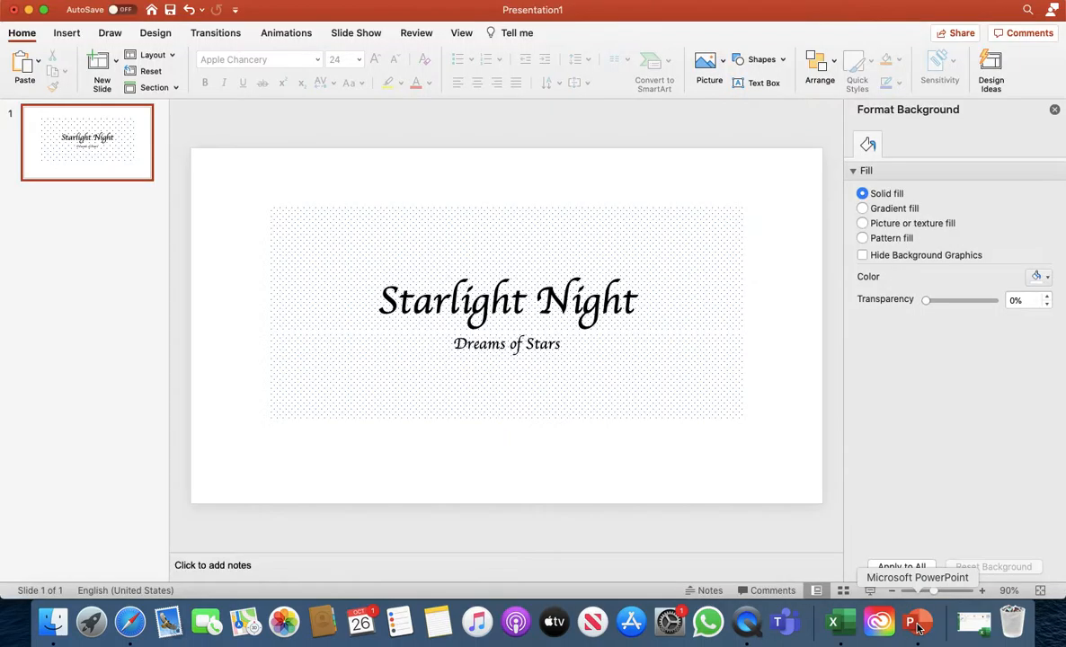
right_click(232, 200)
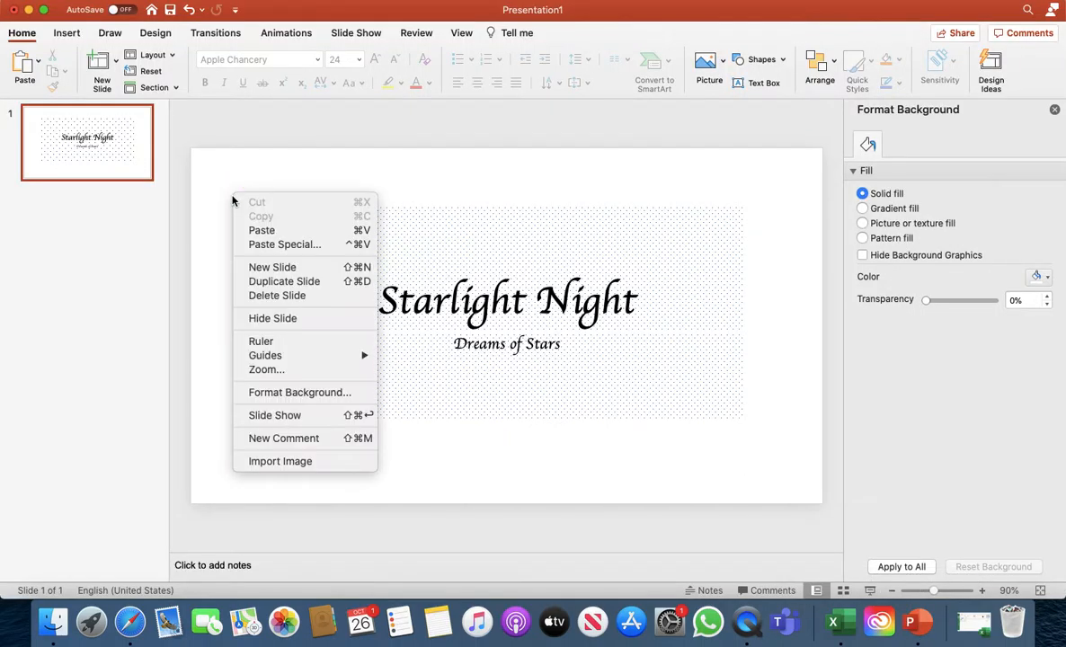
click(282, 400)
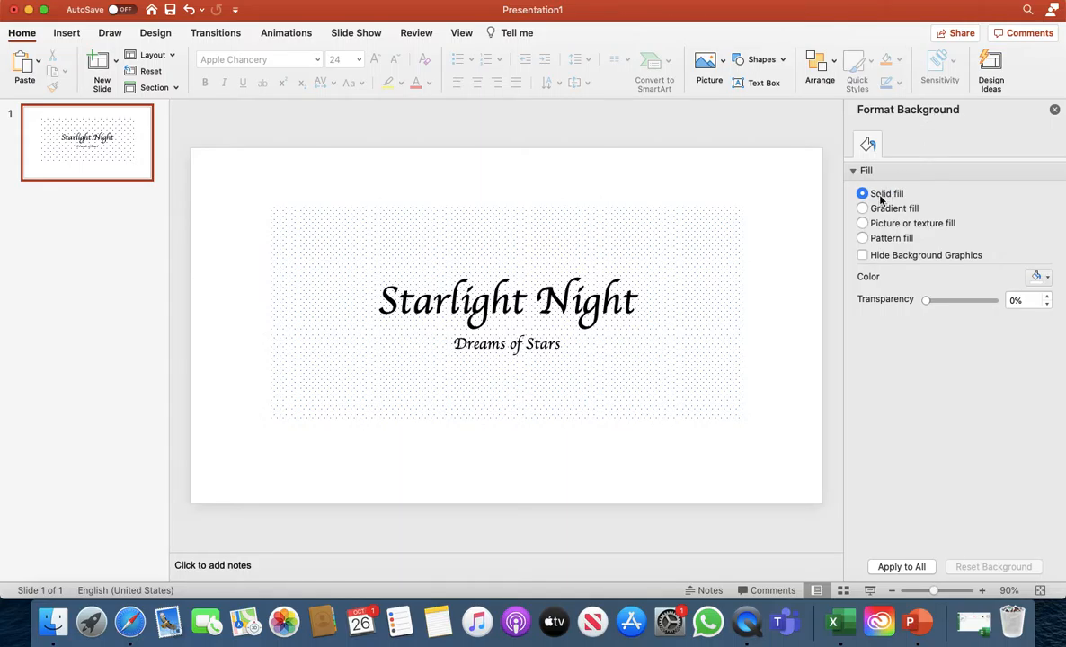
click(862, 223)
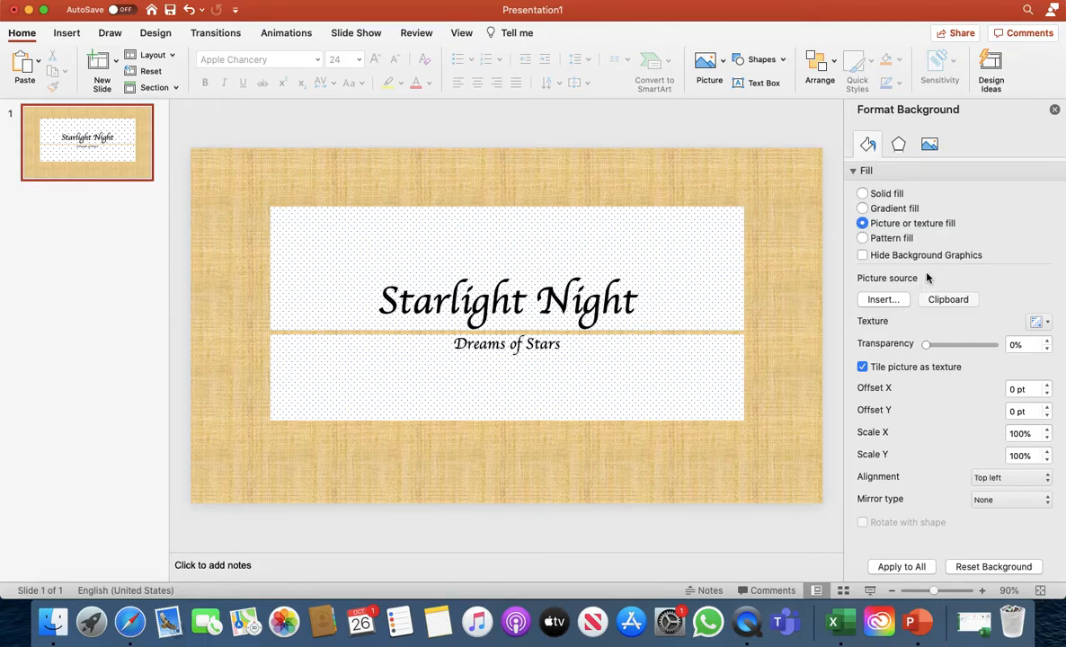
Step: Insert "Star gif" from the T&T Online Files folder in Documents as the slide's background picture
click(886, 301)
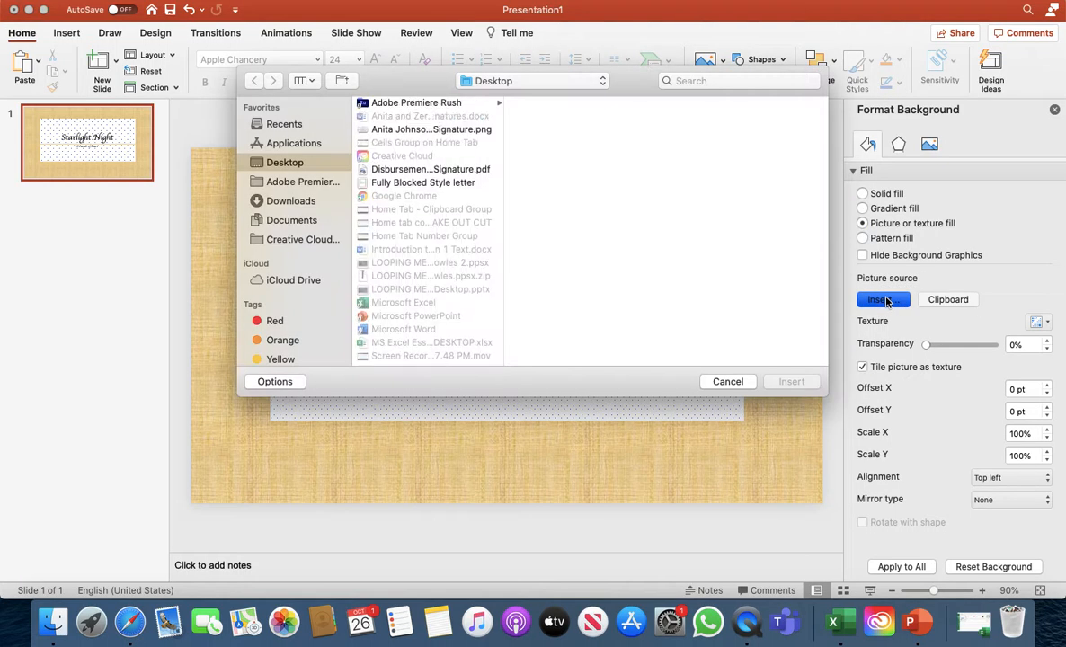
click(292, 220)
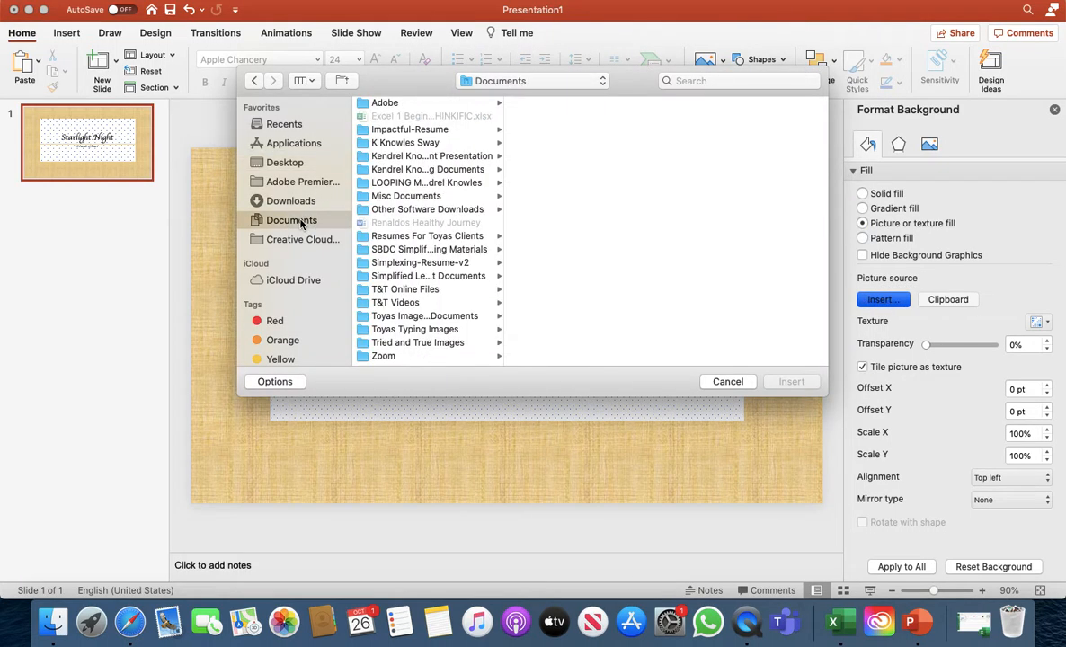
click(406, 290)
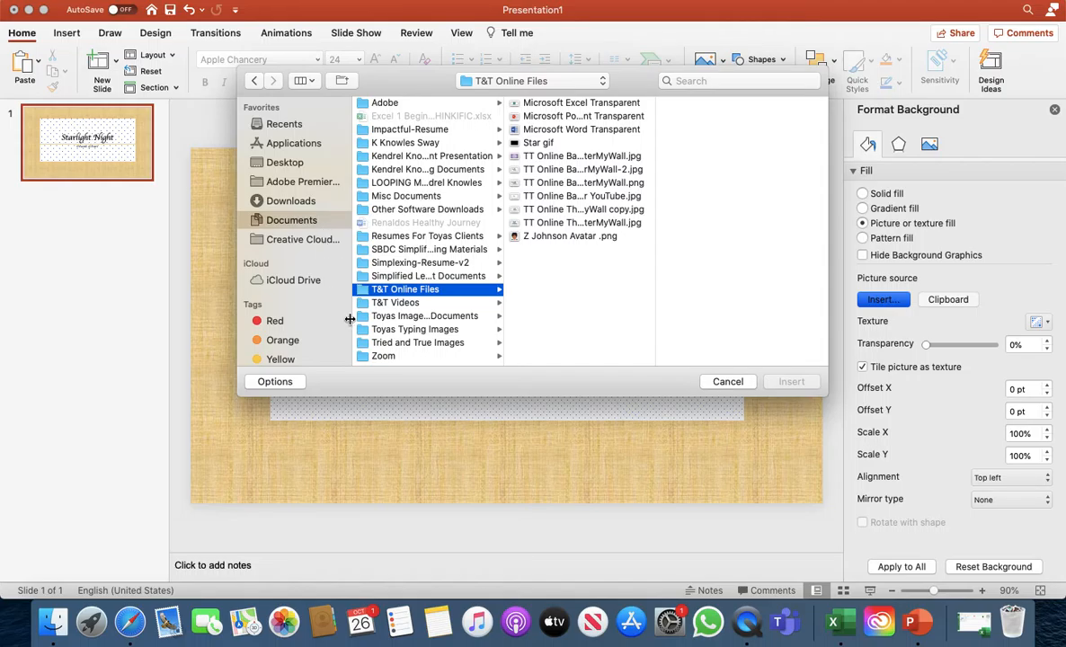
click(541, 144)
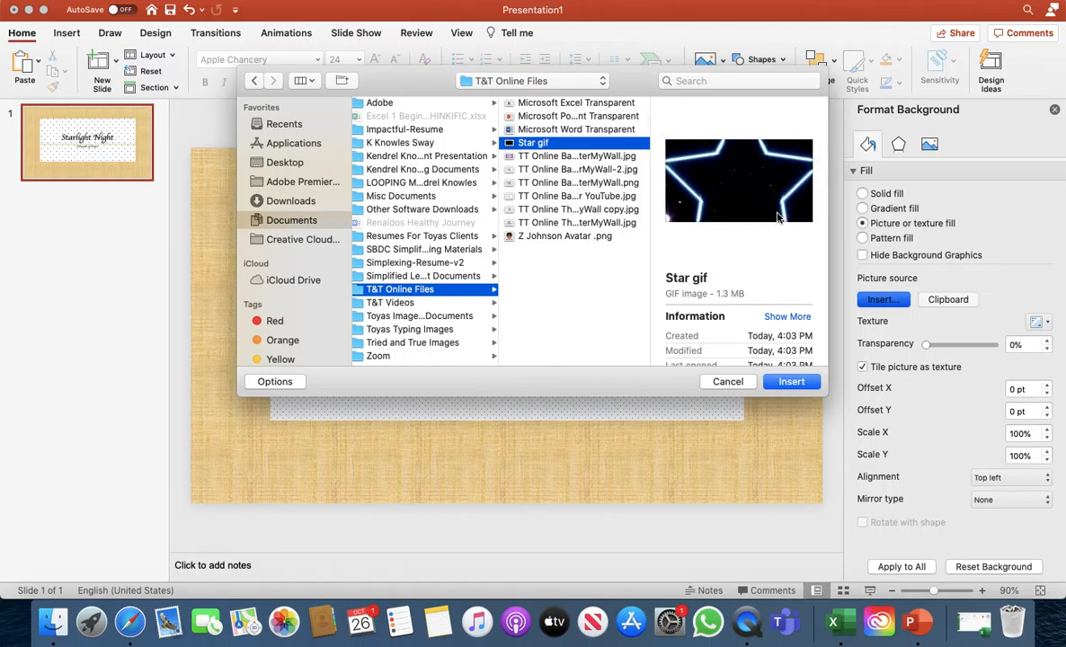
click(789, 382)
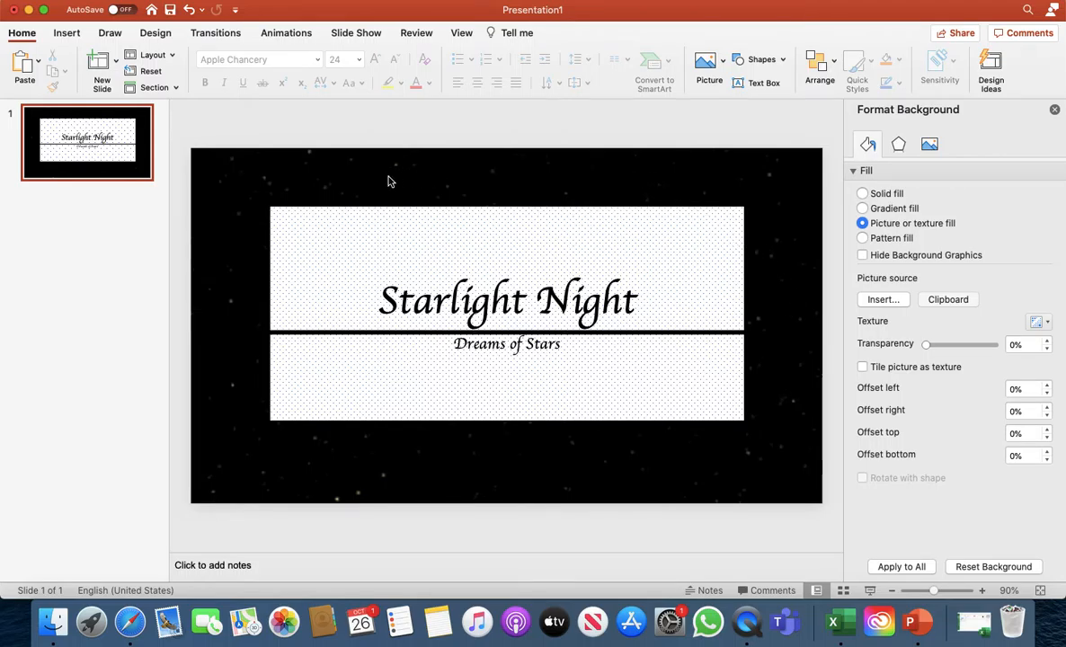
Step: Shrink the "Starlight Night" title box in width and height and recentre it horizontally on the slide
click(648, 242)
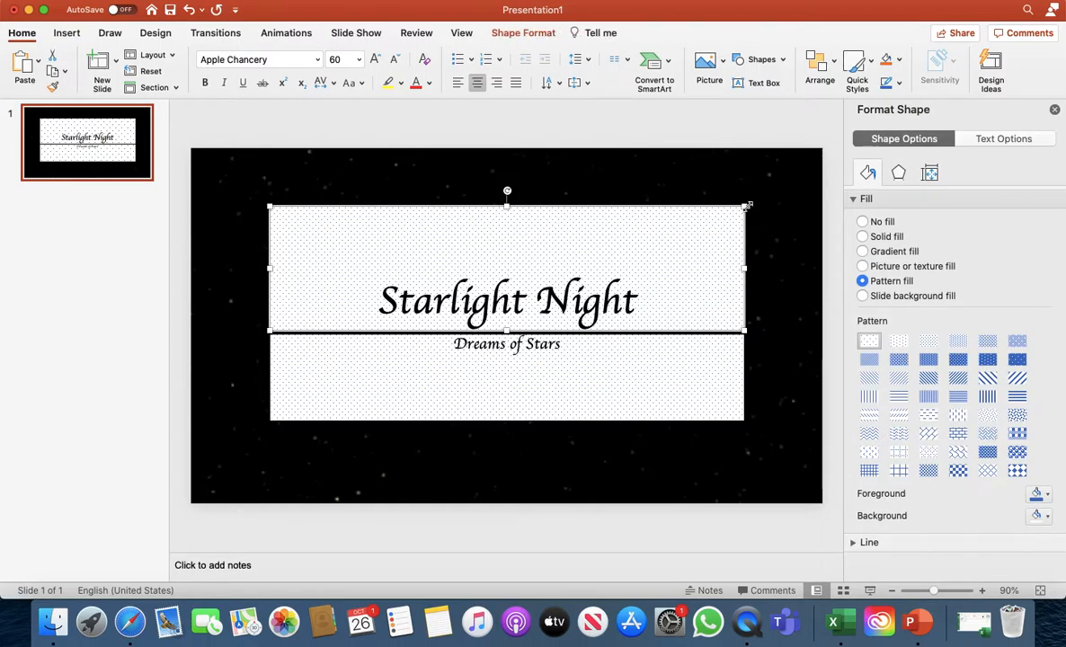
drag(747, 207, 681, 230)
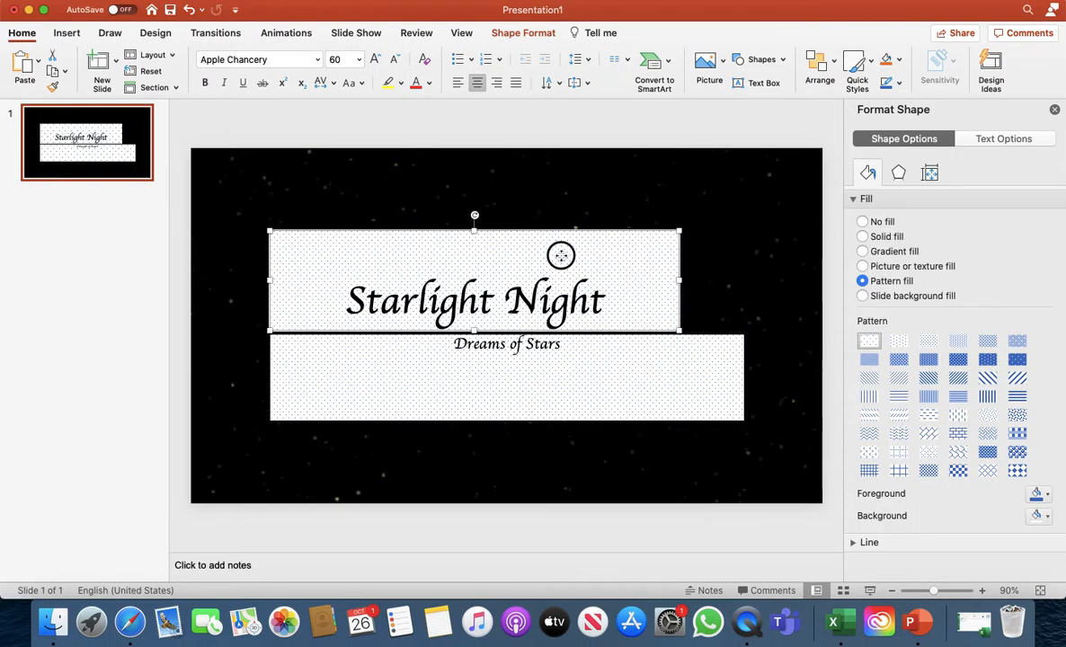
drag(562, 255, 589, 256)
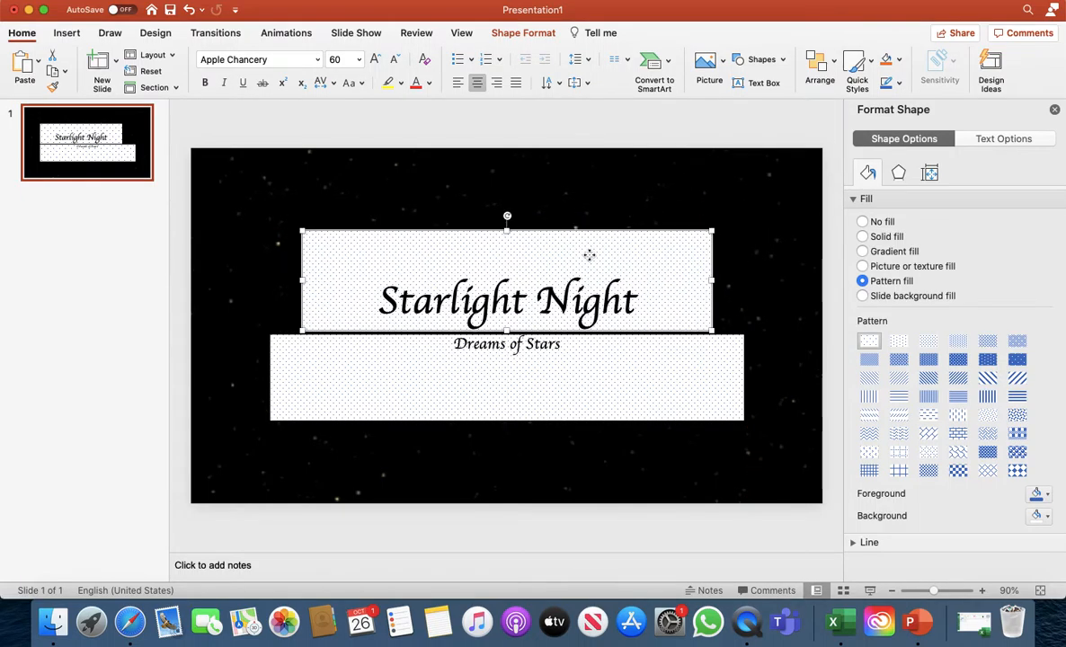
Step: Shrink the "Dreams of Stars" subtitle box to the title box's width and align it just beneath the title
click(595, 359)
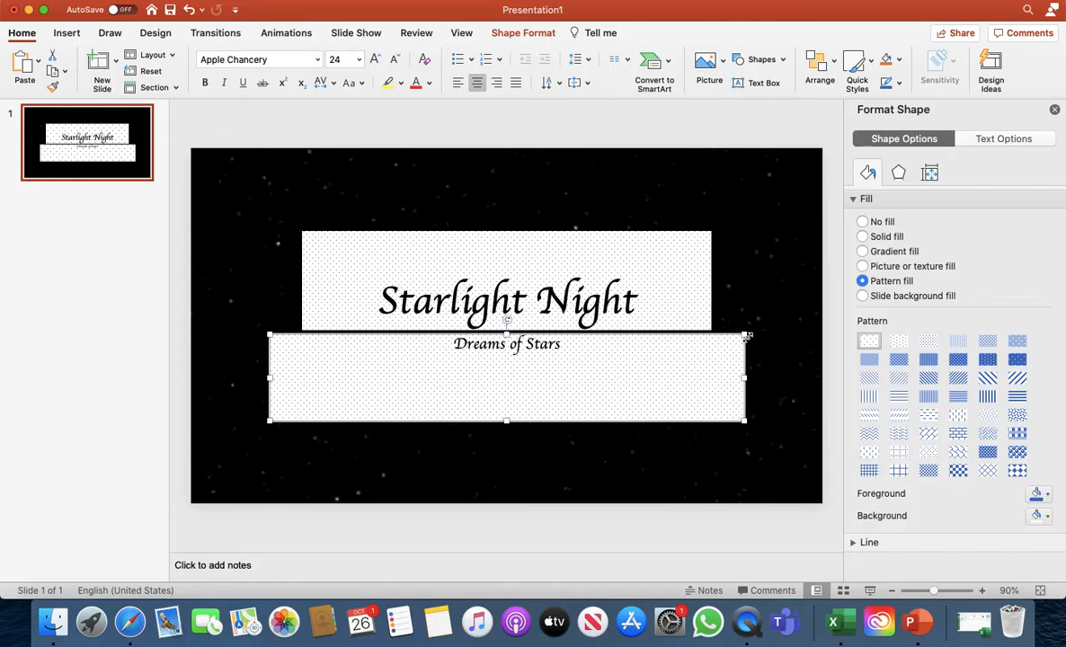
drag(746, 335, 688, 342)
drag(635, 371, 658, 366)
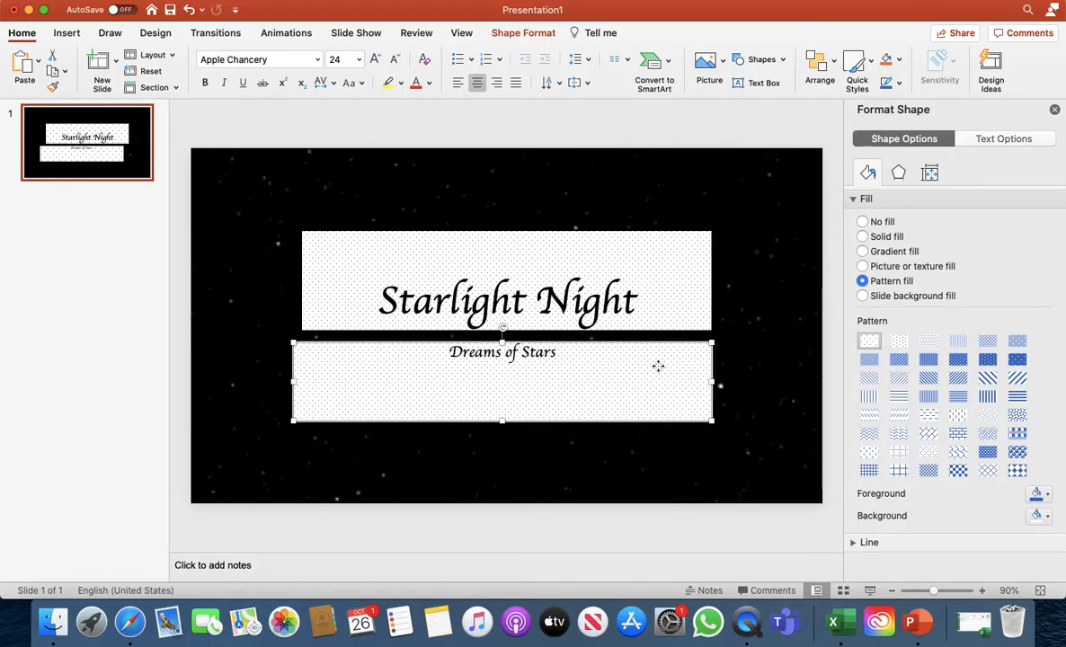
drag(710, 343, 700, 344)
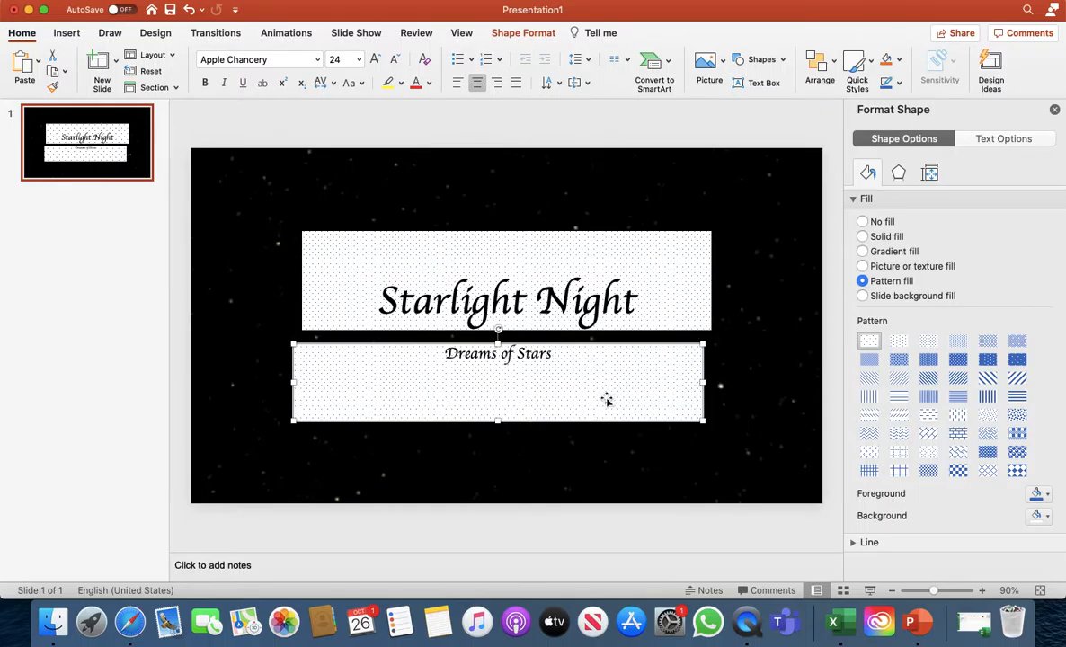
drag(607, 400, 611, 385)
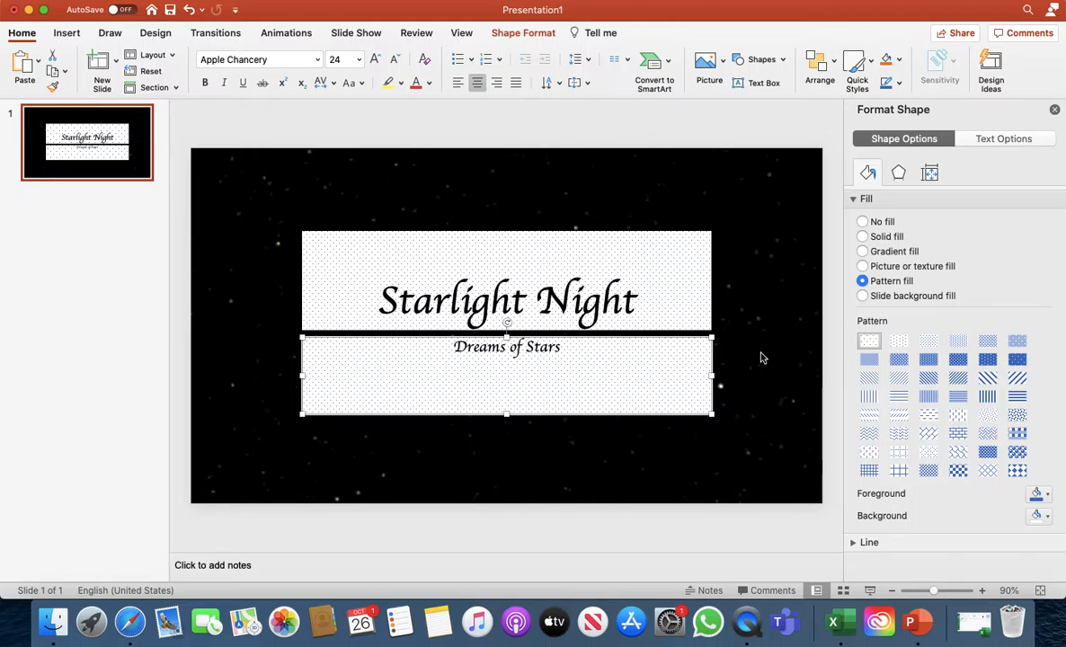
Step: Play the slide show from the start to preview the animated star background
click(365, 34)
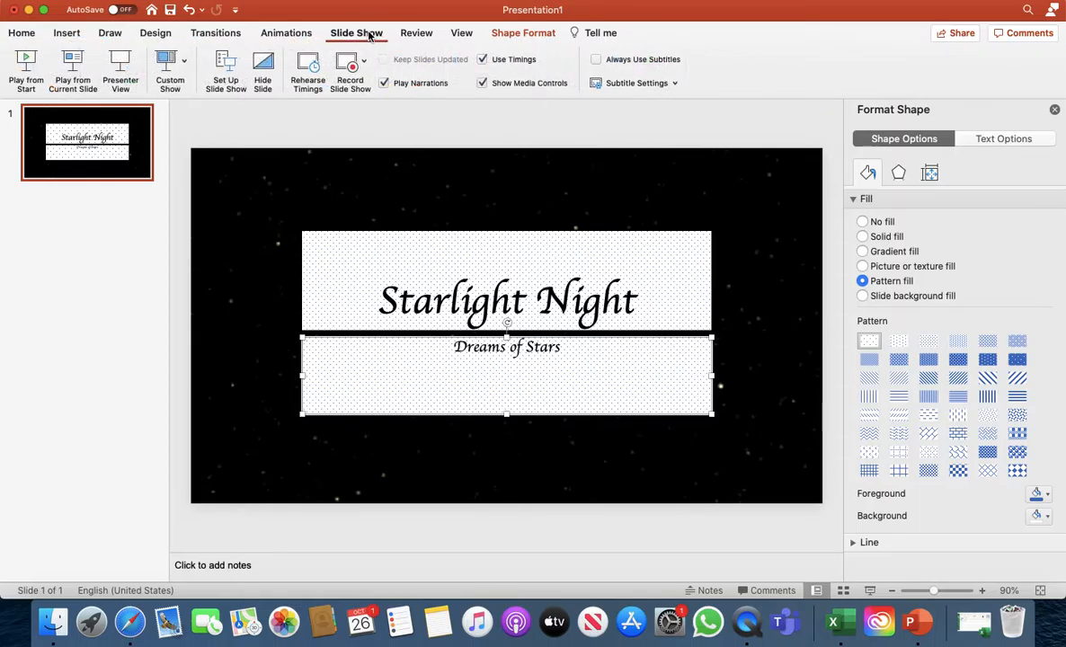
click(36, 64)
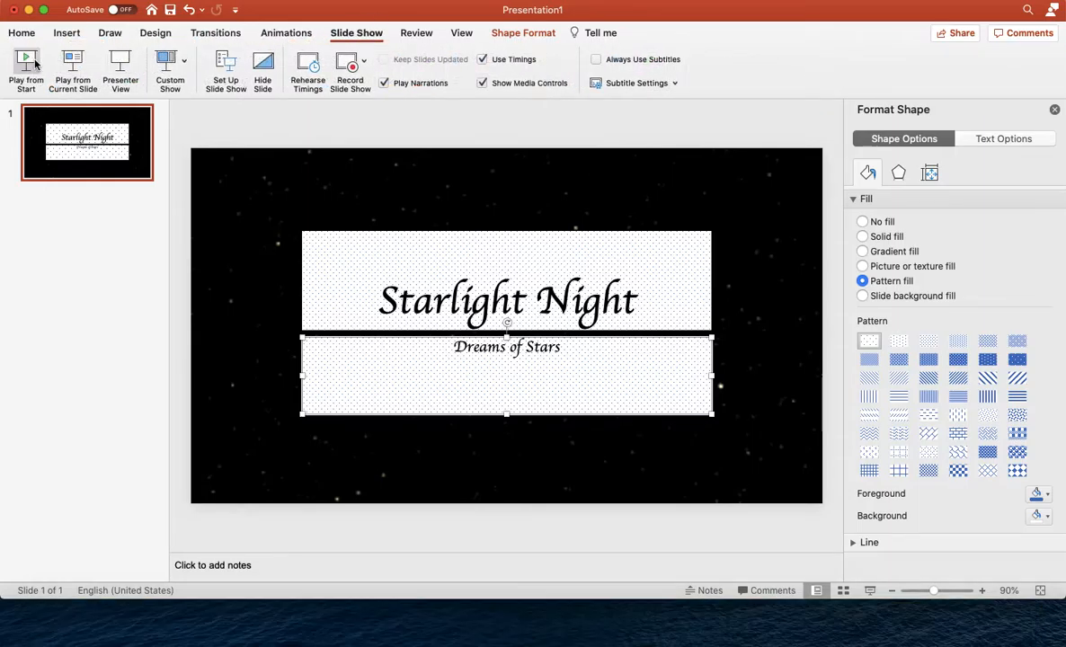